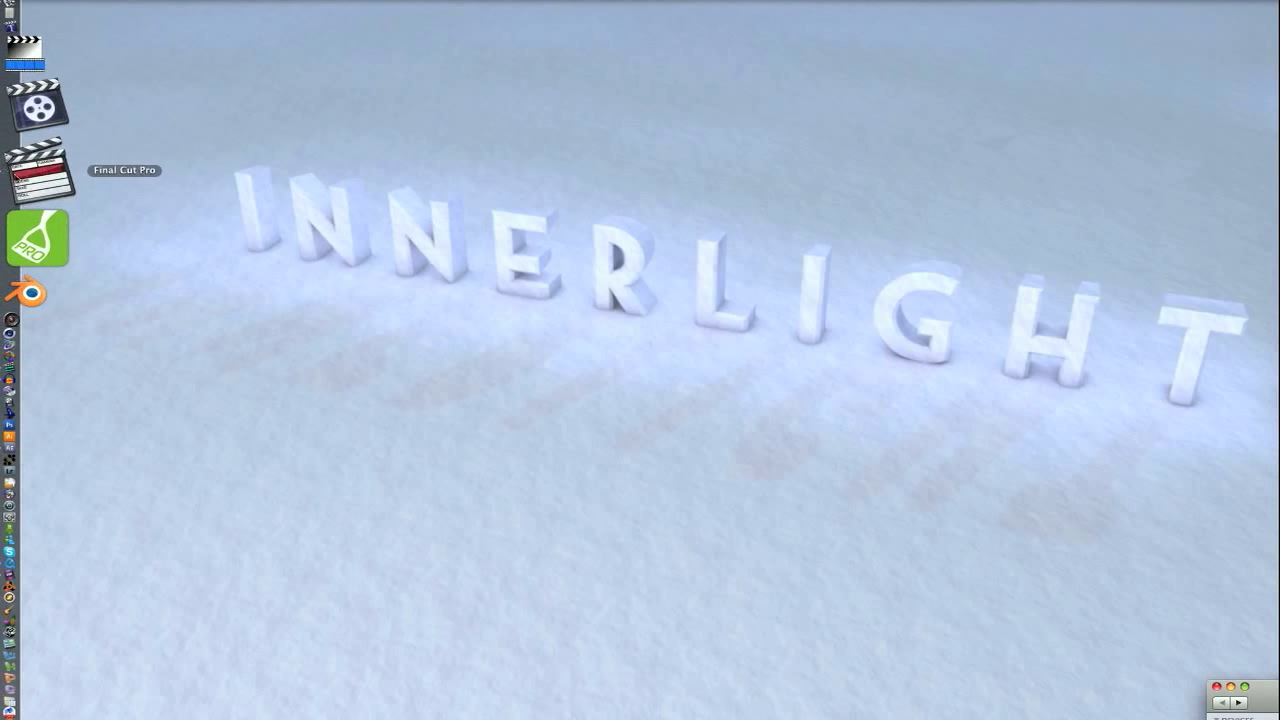
# Launch Final Cut Pro and preview the sequence by scrubbing the playhead and playing it.
pyautogui.click(20, 178)
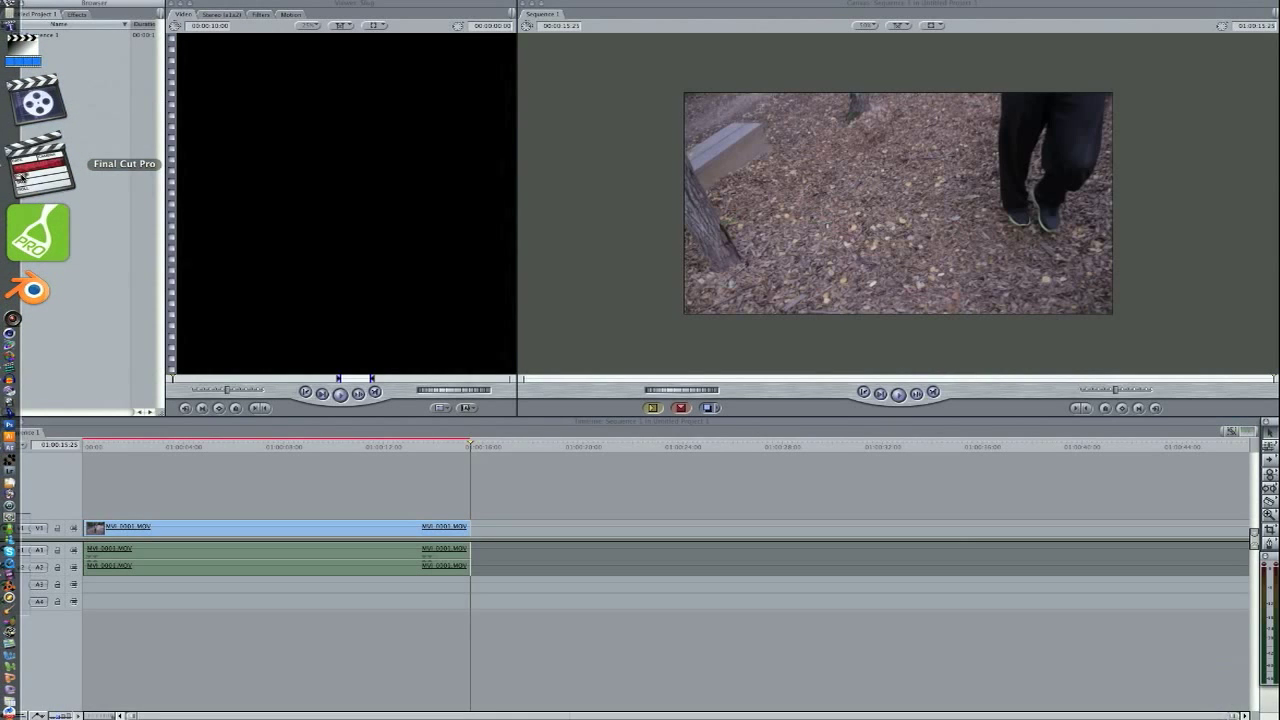
pyautogui.click(234, 448)
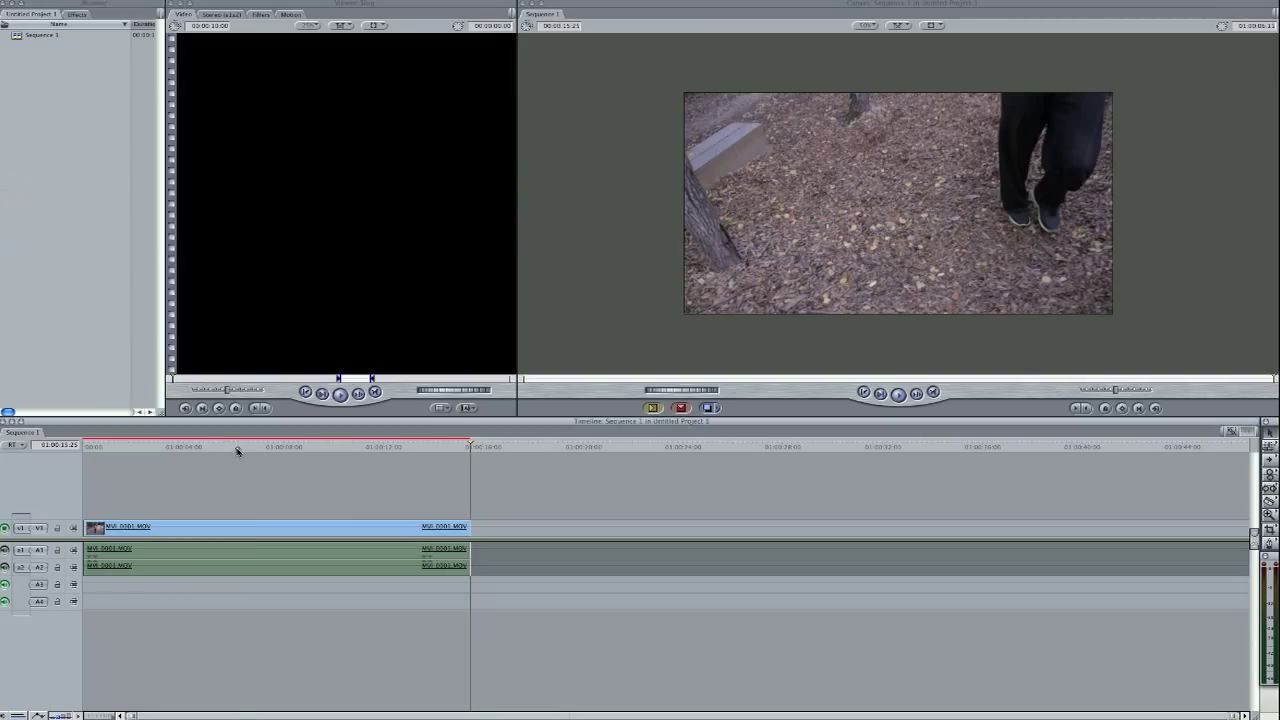
pyautogui.moveTo(257, 453); pyautogui.dragTo(236, 450)
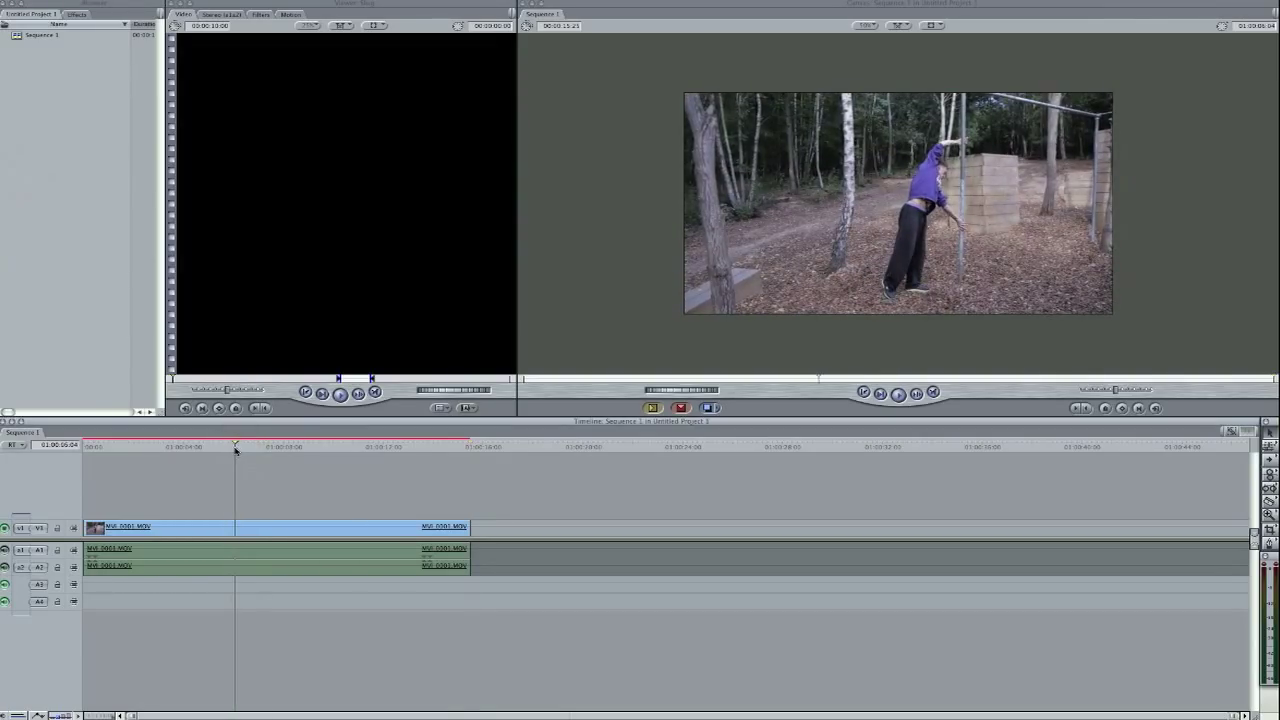
pyautogui.press('space')
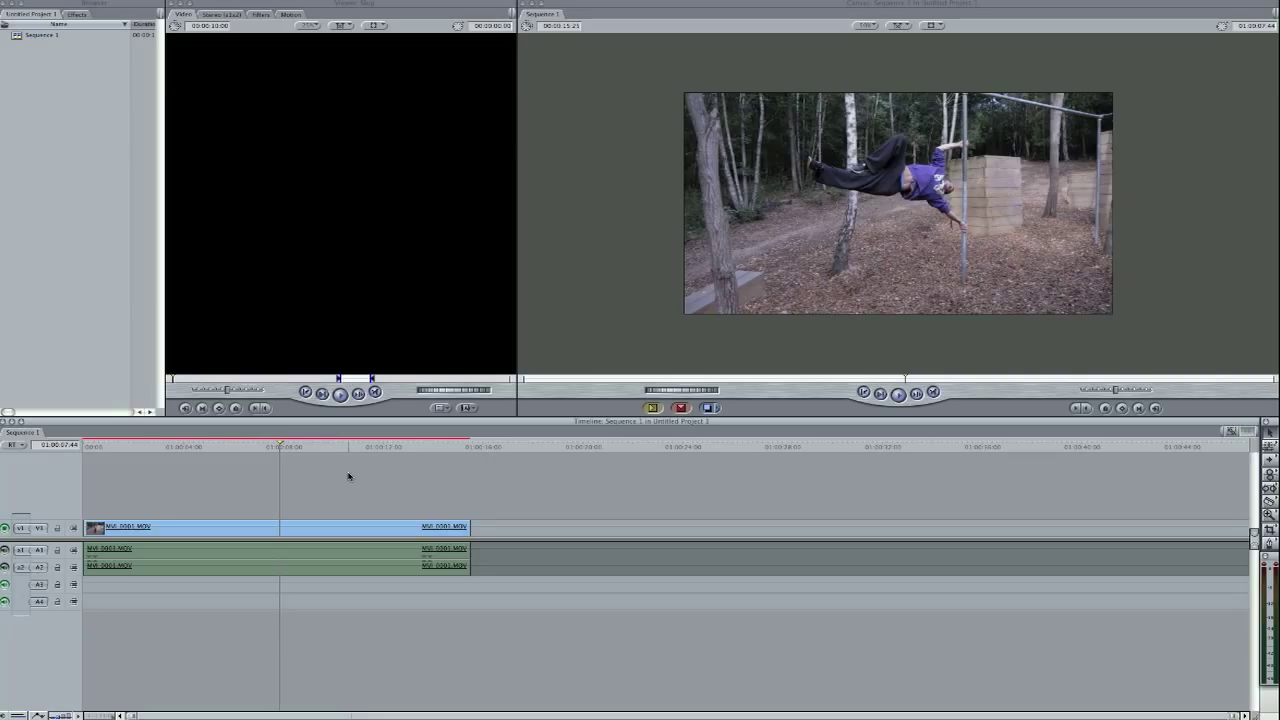
# Hide Final Cut Pro, bring back the Google results for MPEG Streamclip, then minimize the browser.
pyautogui.click(69, 5)
pyautogui.click(96, 124)
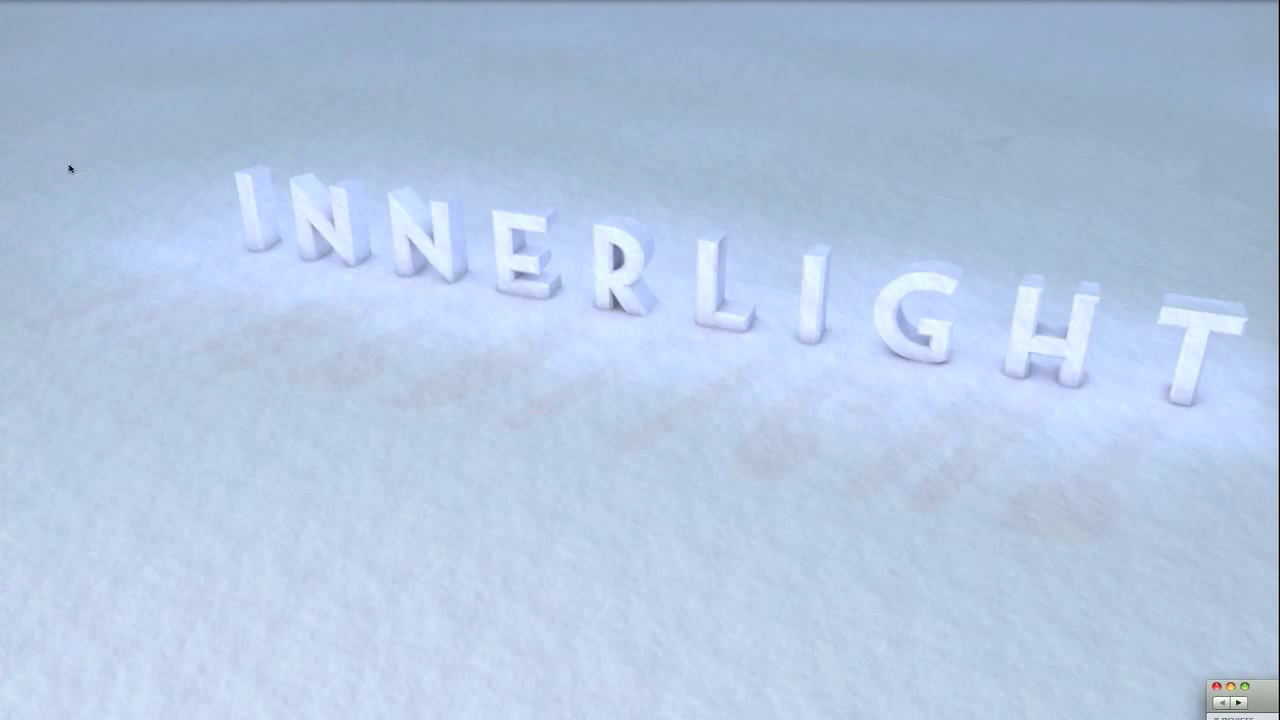
pyautogui.moveTo(30, 148)
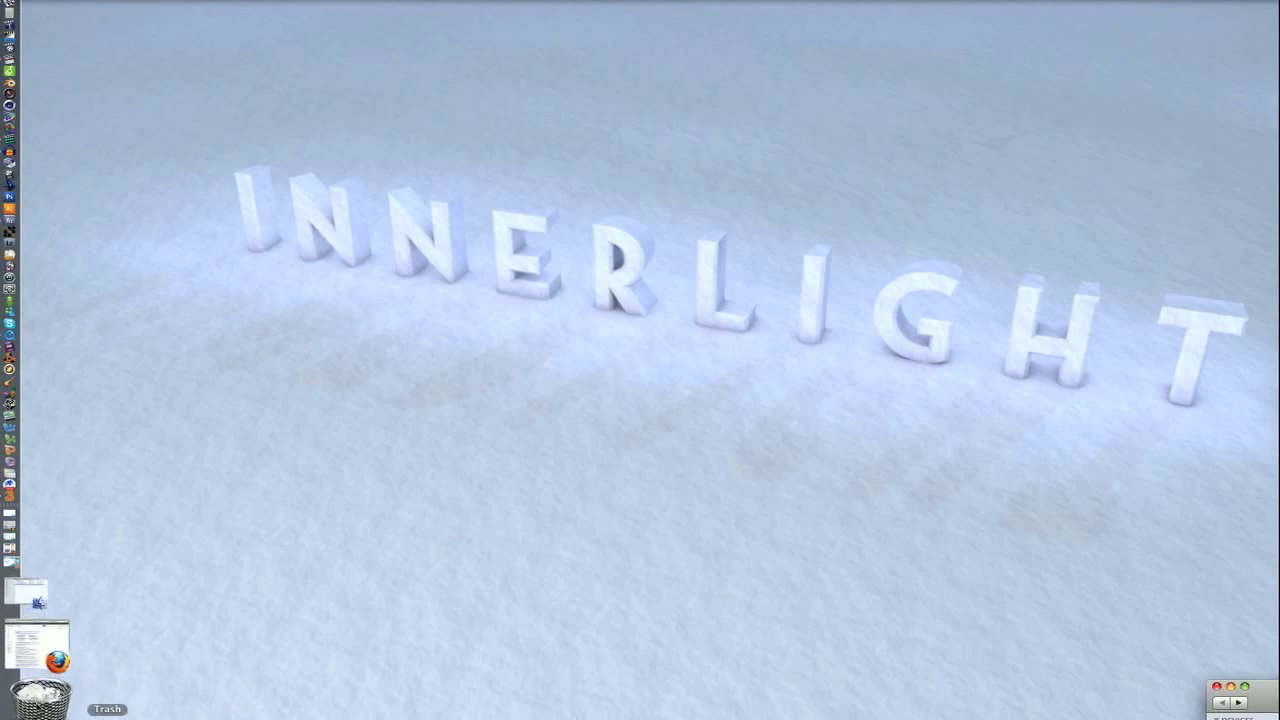
pyautogui.click(35, 700)
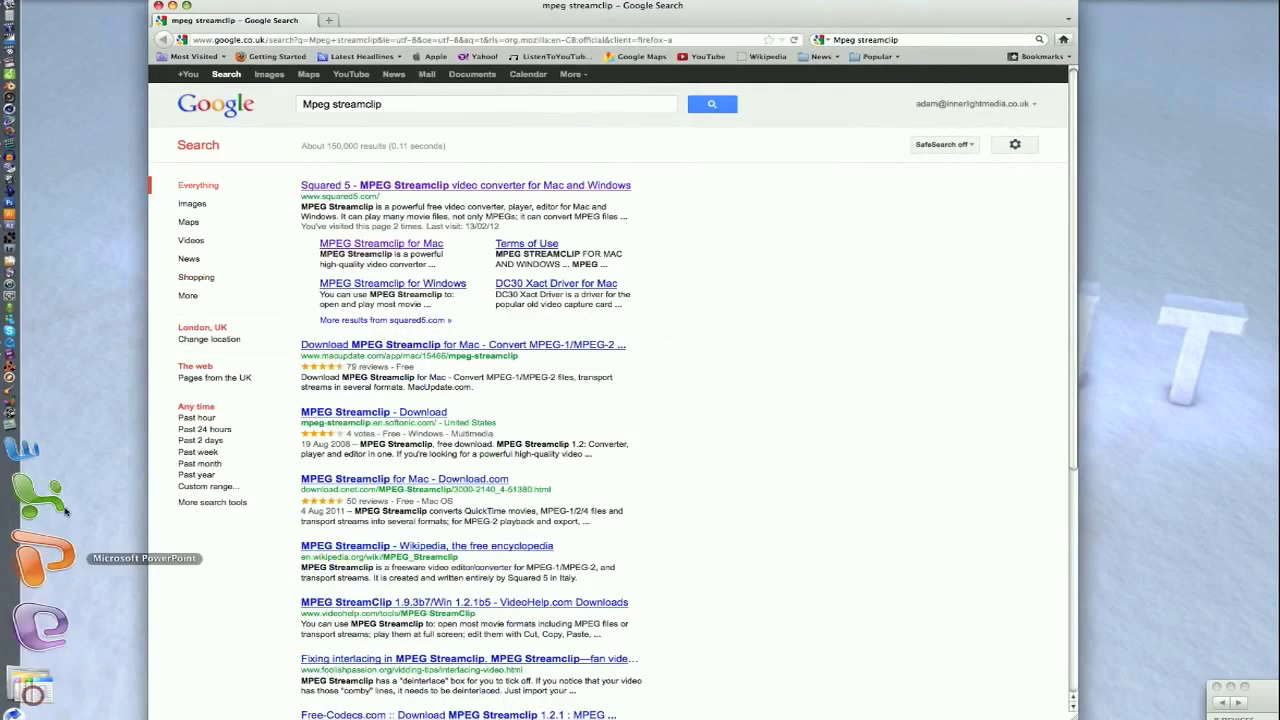
pyautogui.moveTo(457, 18); pyautogui.dragTo(495, 18)
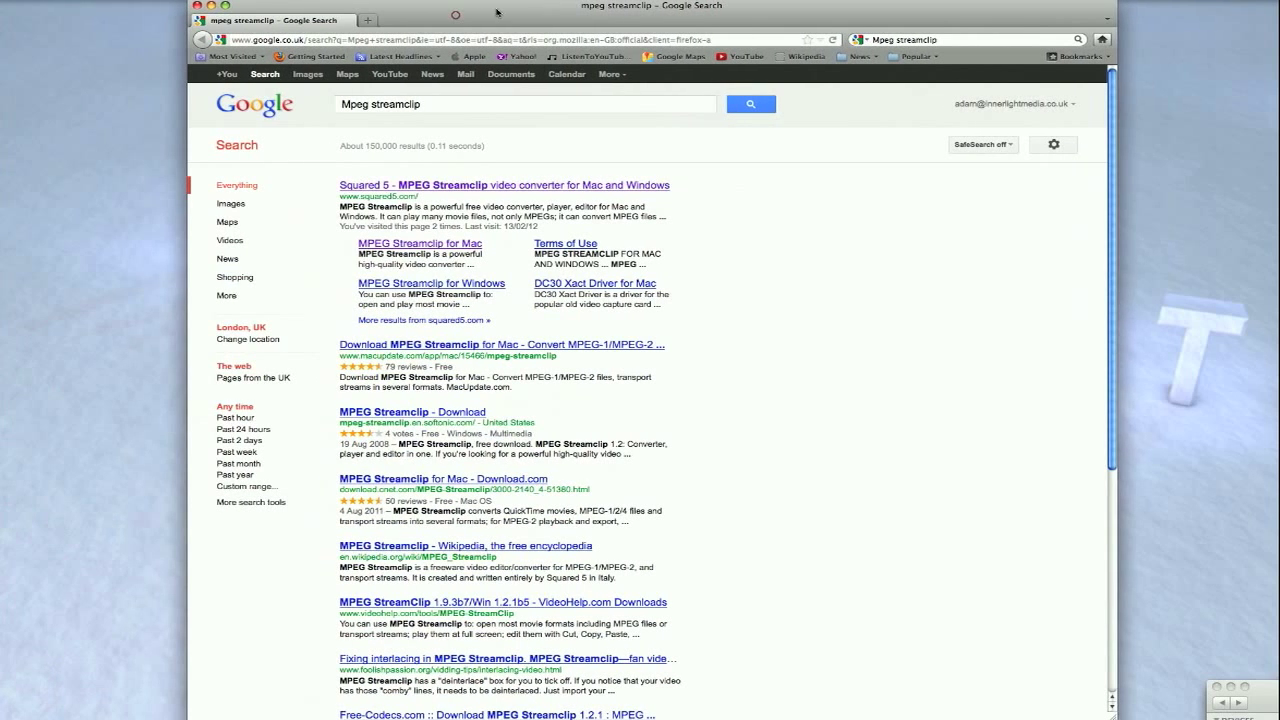
pyautogui.click(211, 6)
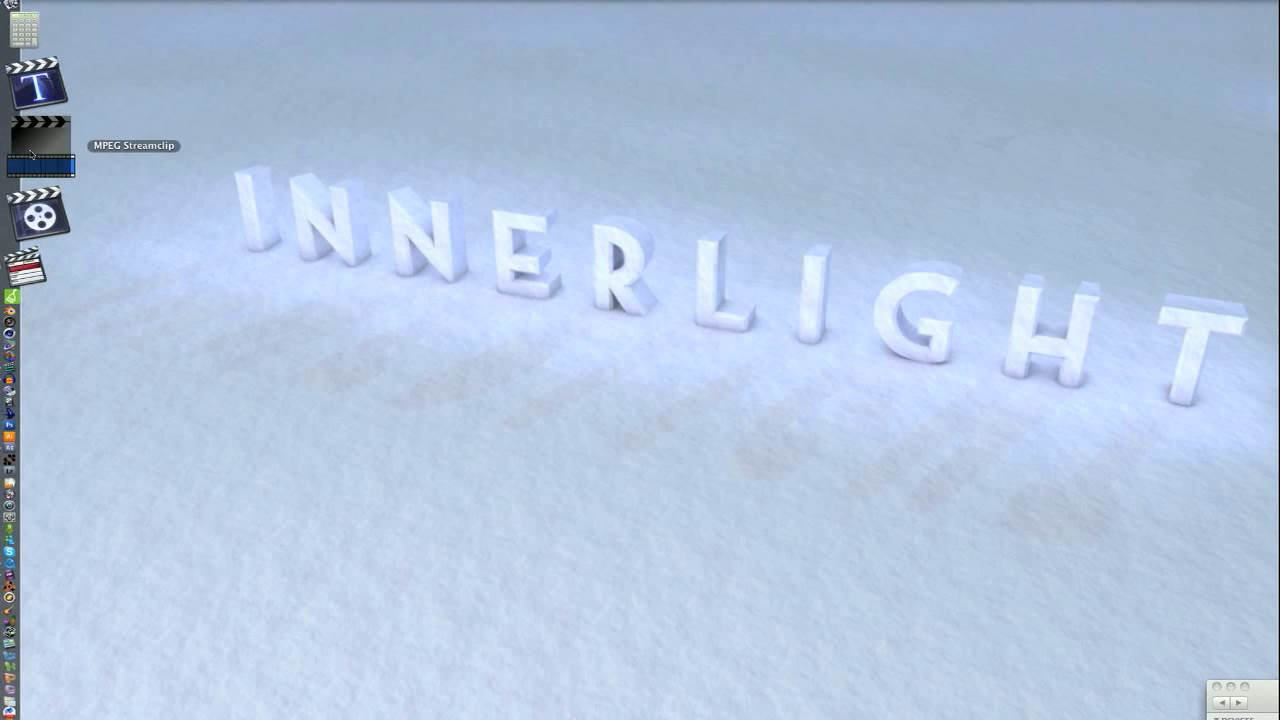
# Launch MPEG Streamclip, confirm the downloaded app, and drag MVI_0001.MOV from Finder into it.
pyautogui.click(40, 155)
pyautogui.click(776, 259)
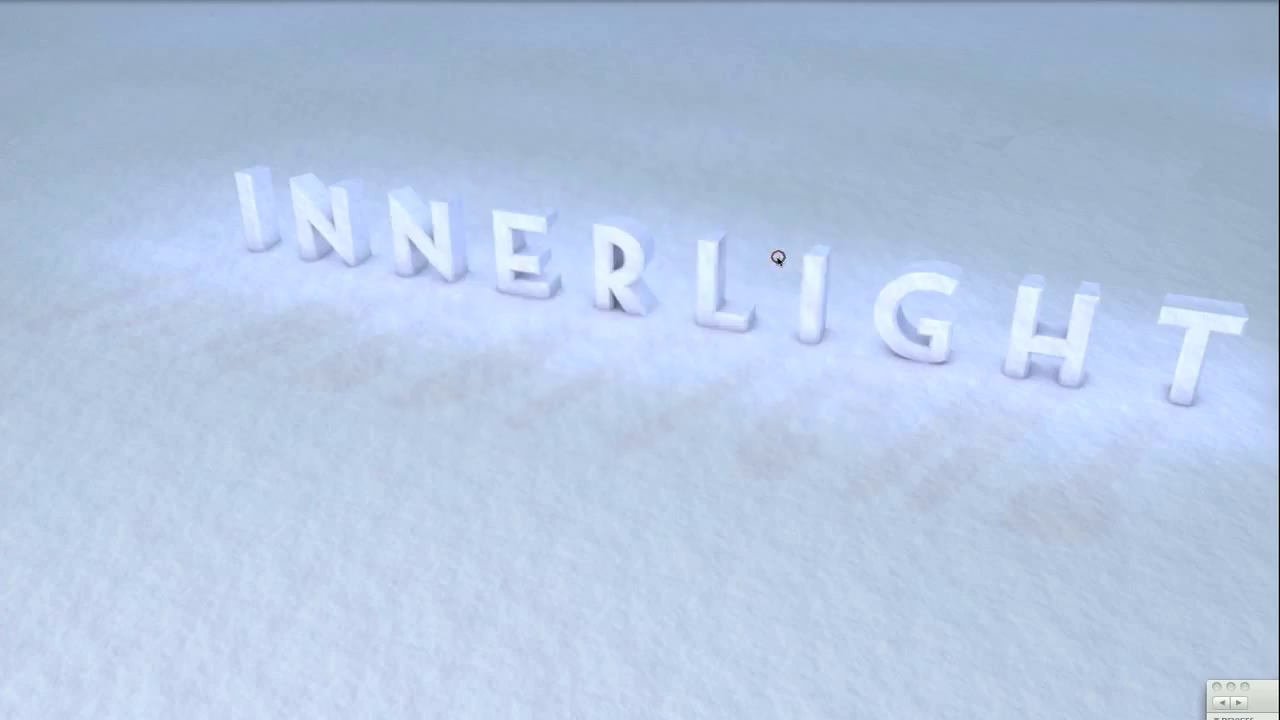
pyautogui.moveTo(578, 108); pyautogui.dragTo(563, 134)
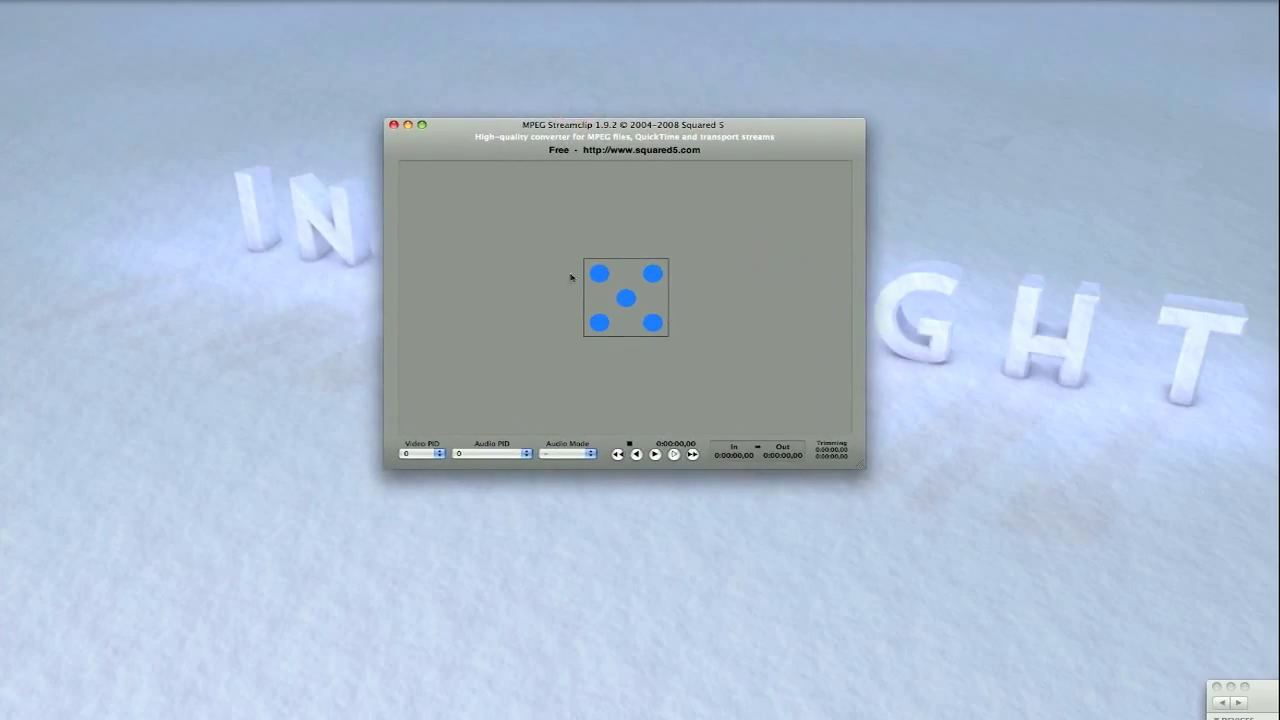
pyautogui.moveTo(1273, 703); pyautogui.dragTo(952, 153)
pyautogui.moveTo(1044, 182); pyautogui.dragTo(648, 248)
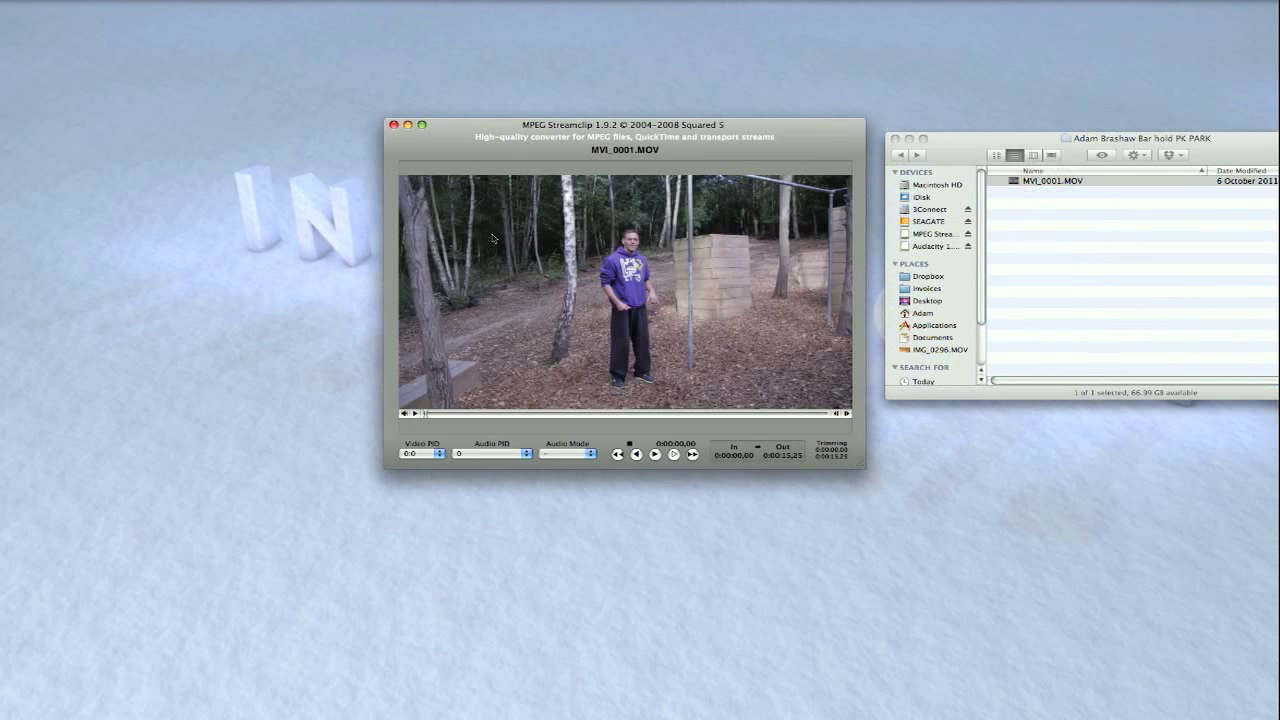
pyautogui.moveTo(595, 133); pyautogui.dragTo(562, 133)
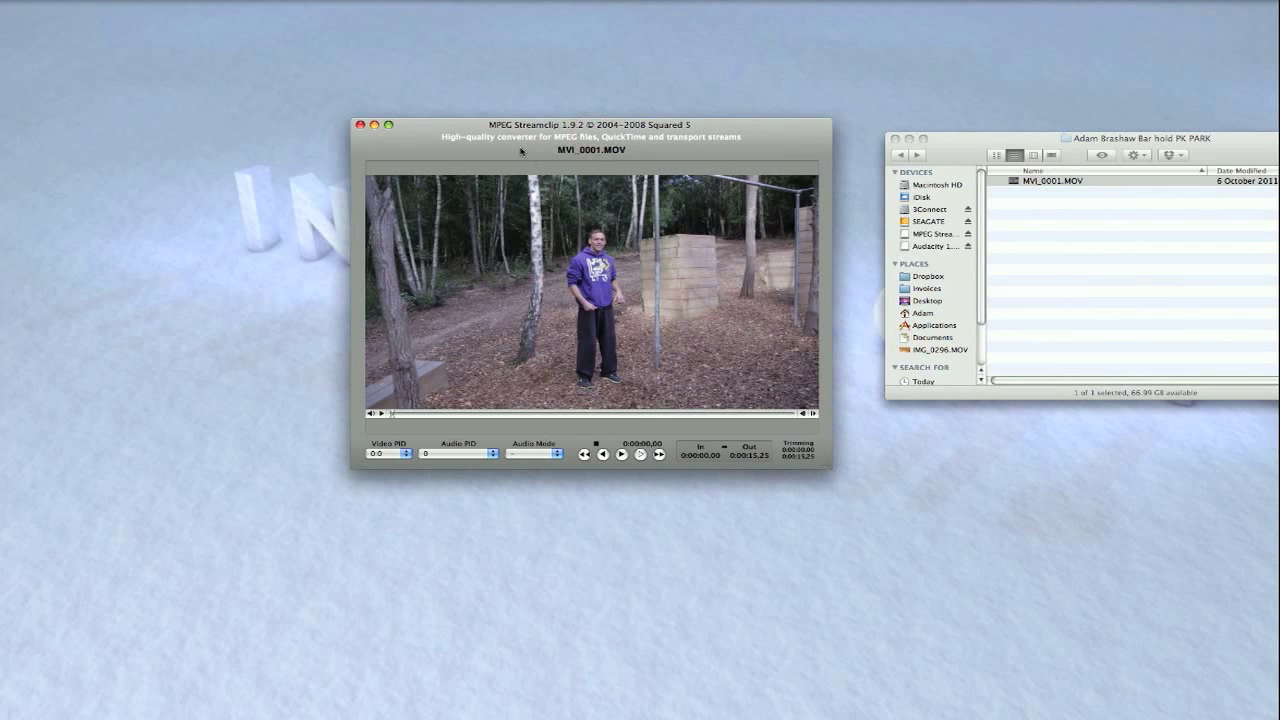
pyautogui.click(140, 0)
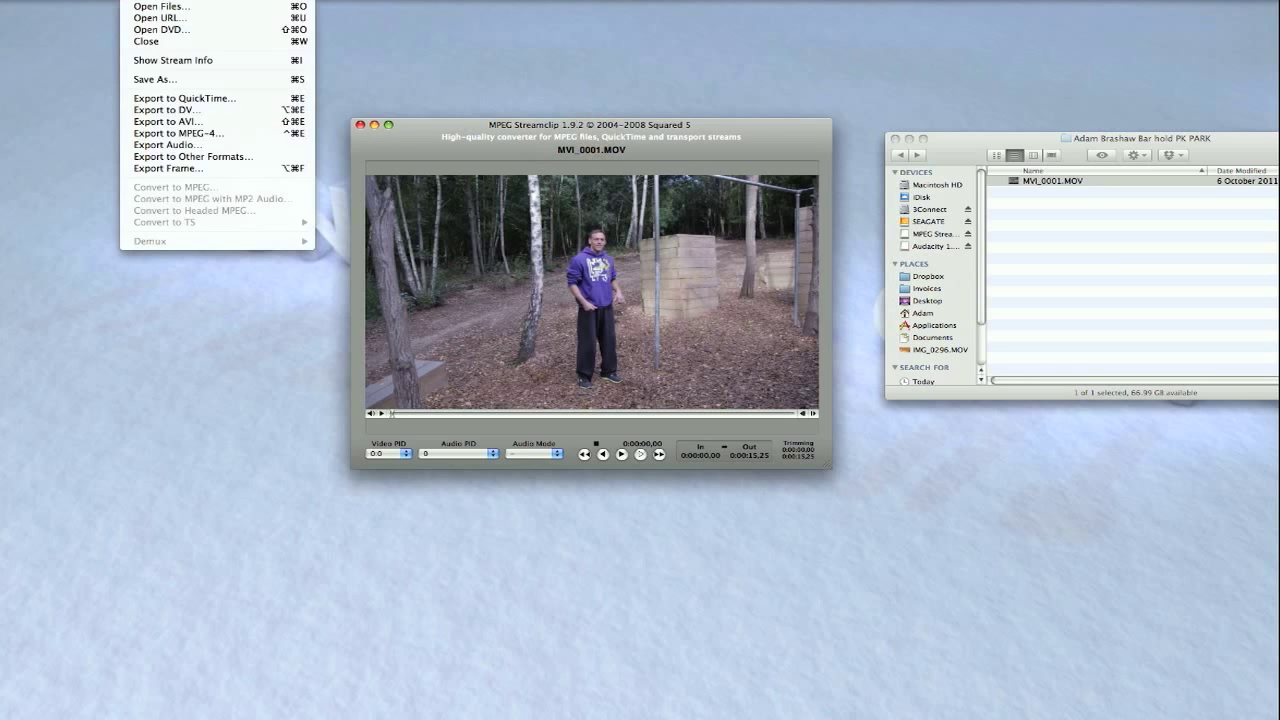
# Start a QuickTime export and set the compression codec to Apple ProRes 422.
pyautogui.click(197, 100)
pyautogui.moveTo(678, 100); pyautogui.dragTo(649, 108)
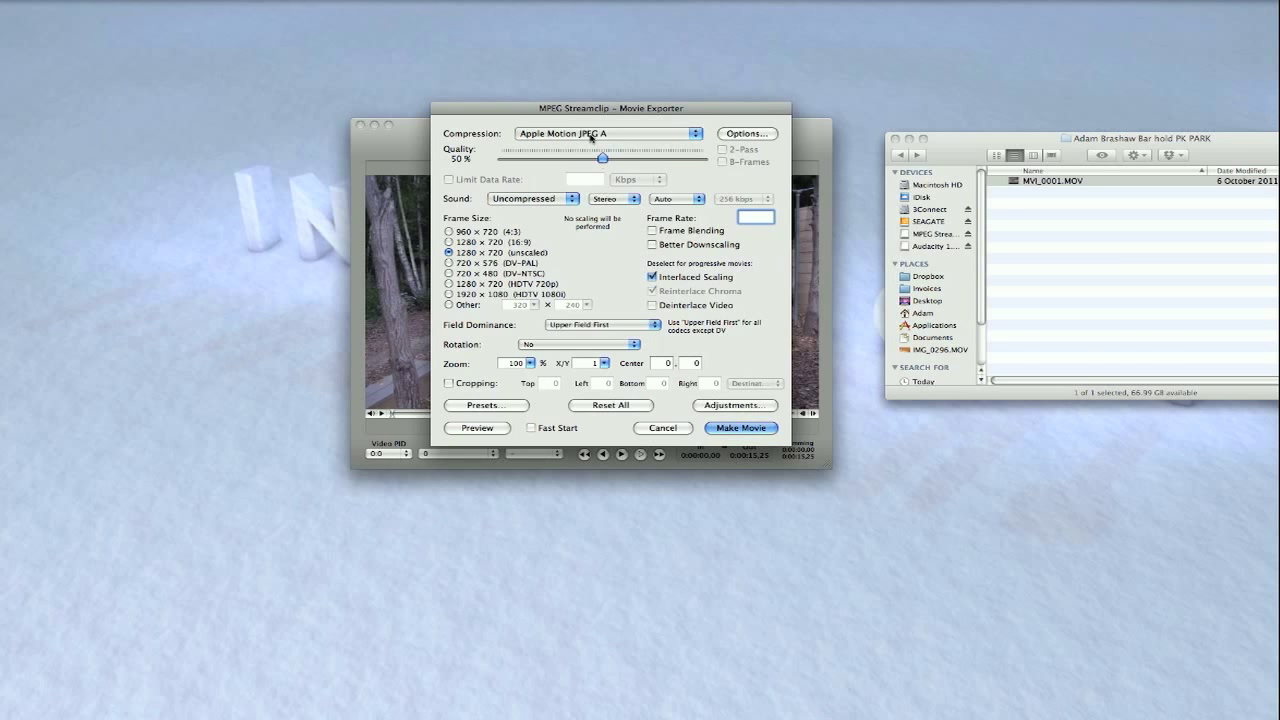
pyautogui.click(504, 112)
pyautogui.click(600, 173)
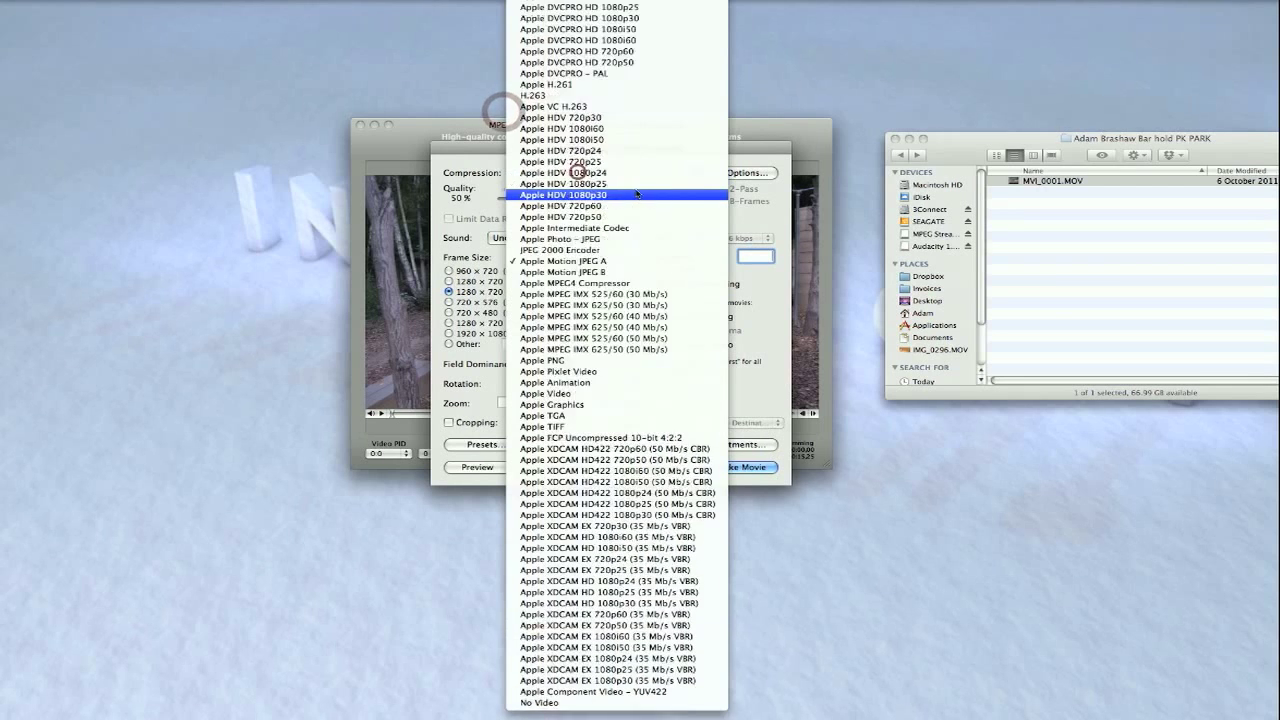
pyautogui.click(609, 75)
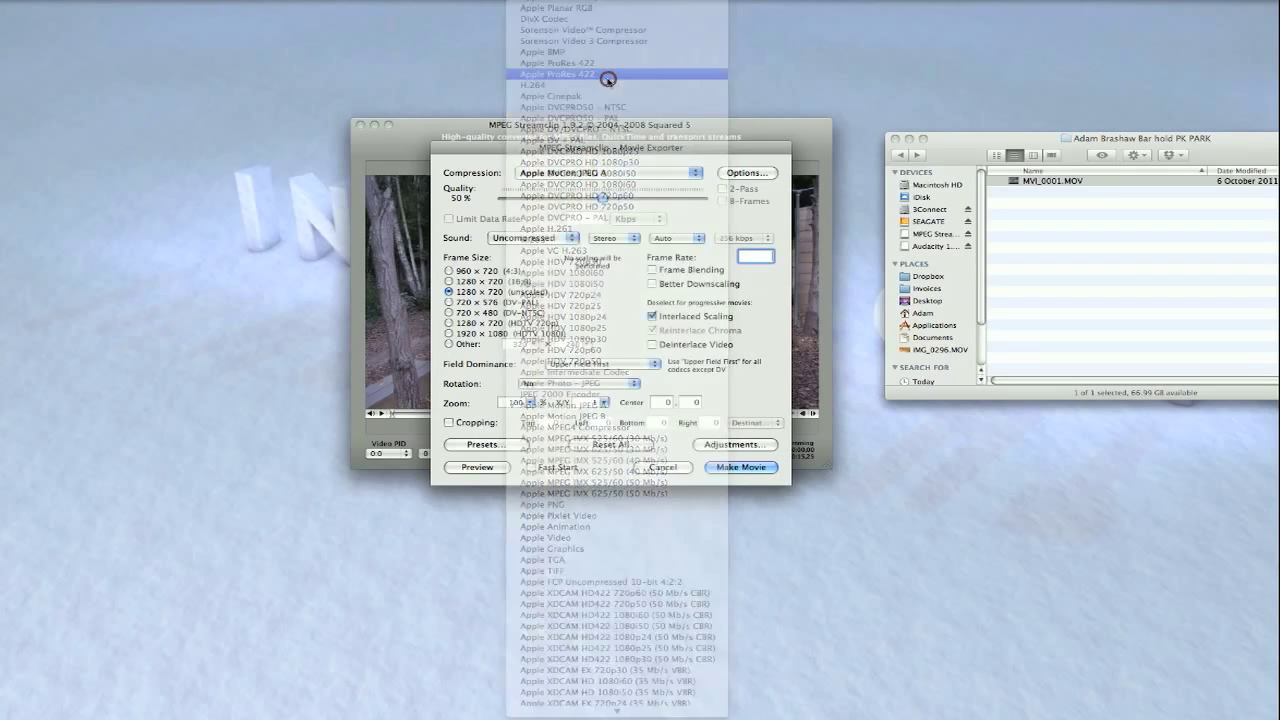
# Set the export Quality slider to 100 %.
pyautogui.moveTo(604, 197); pyautogui.dragTo(738, 200)
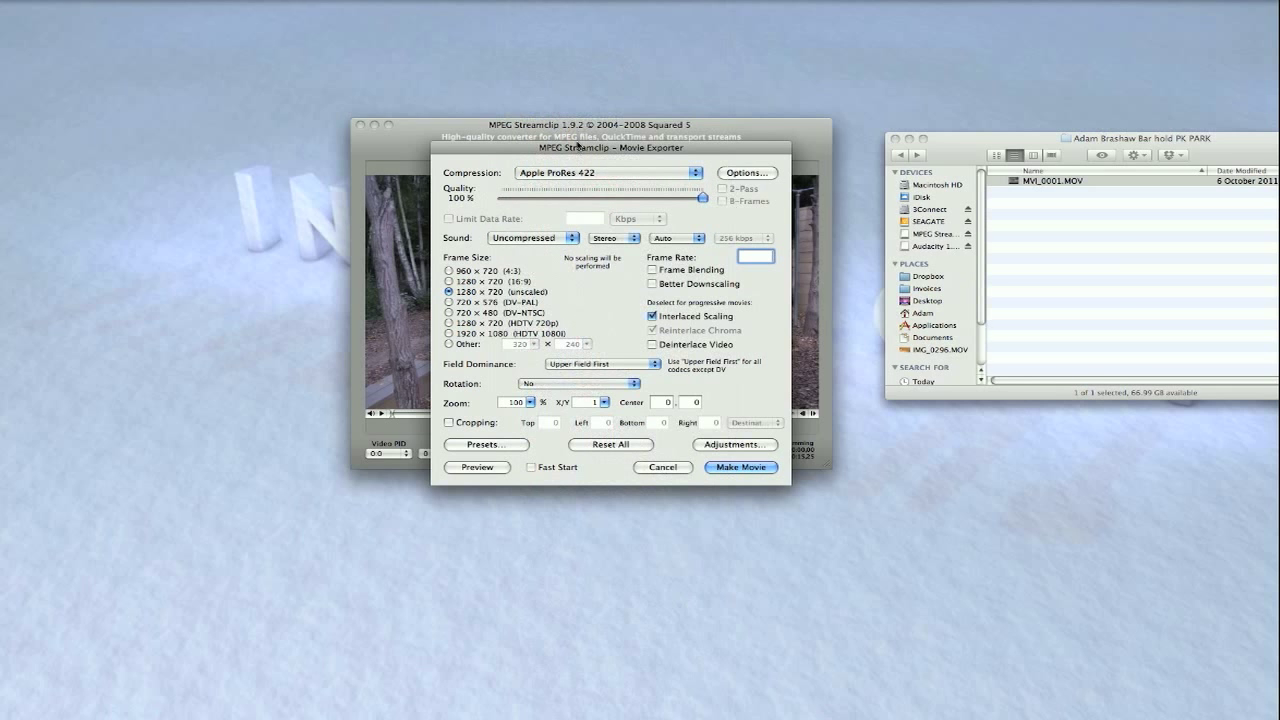
pyautogui.moveTo(577, 148); pyautogui.dragTo(577, 166)
pyautogui.moveTo(704, 215); pyautogui.dragTo(603, 220)
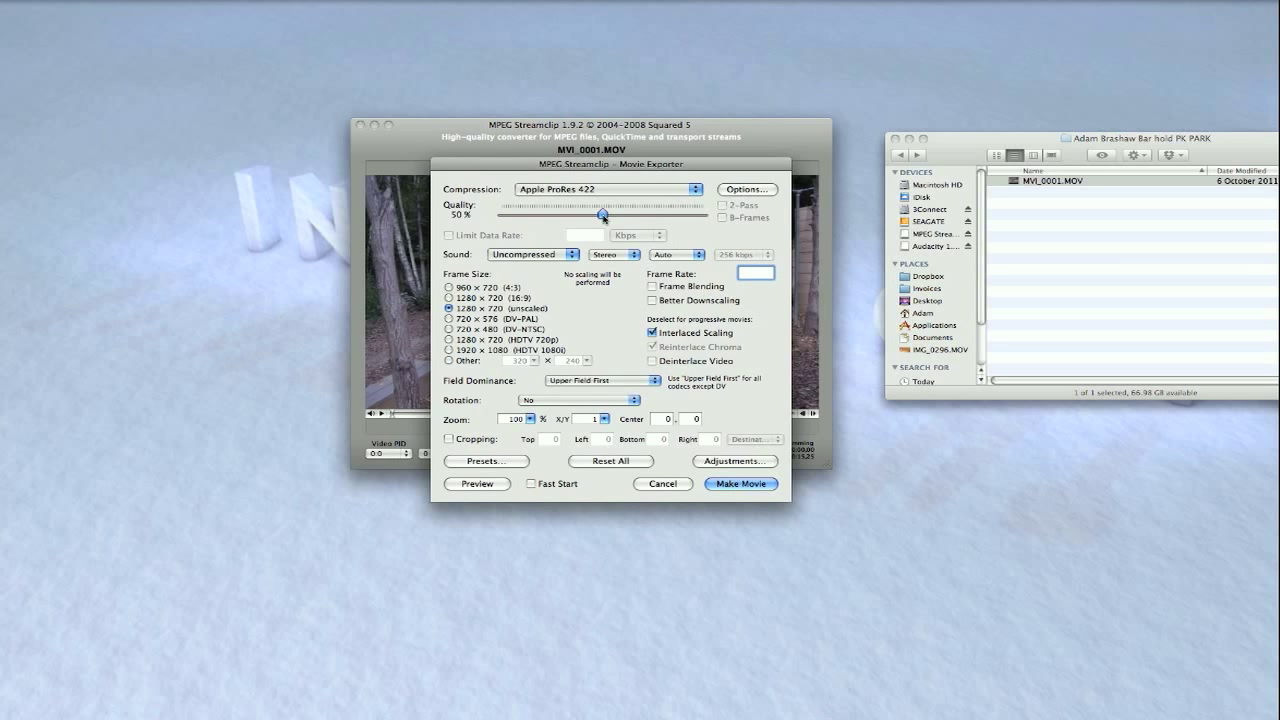
pyautogui.click(603, 216)
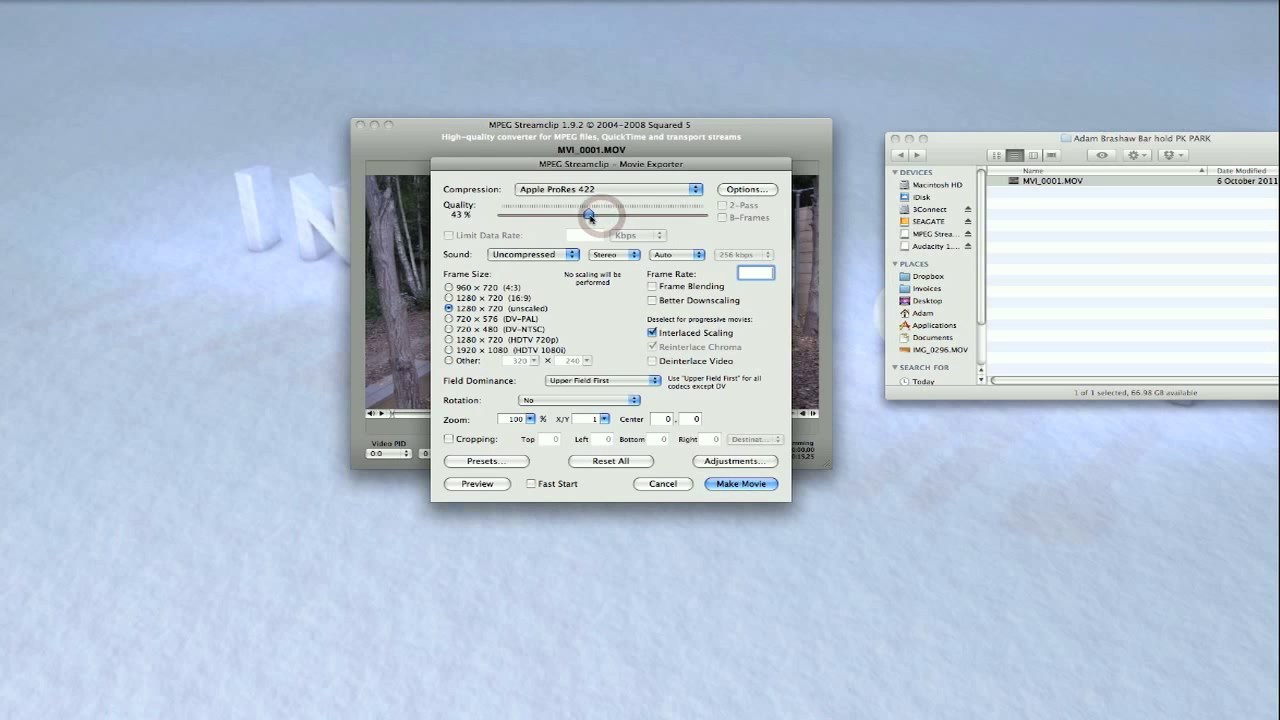
pyautogui.moveTo(603, 216); pyautogui.dragTo(602, 217)
pyautogui.moveTo(605, 170); pyautogui.dragTo(605, 173)
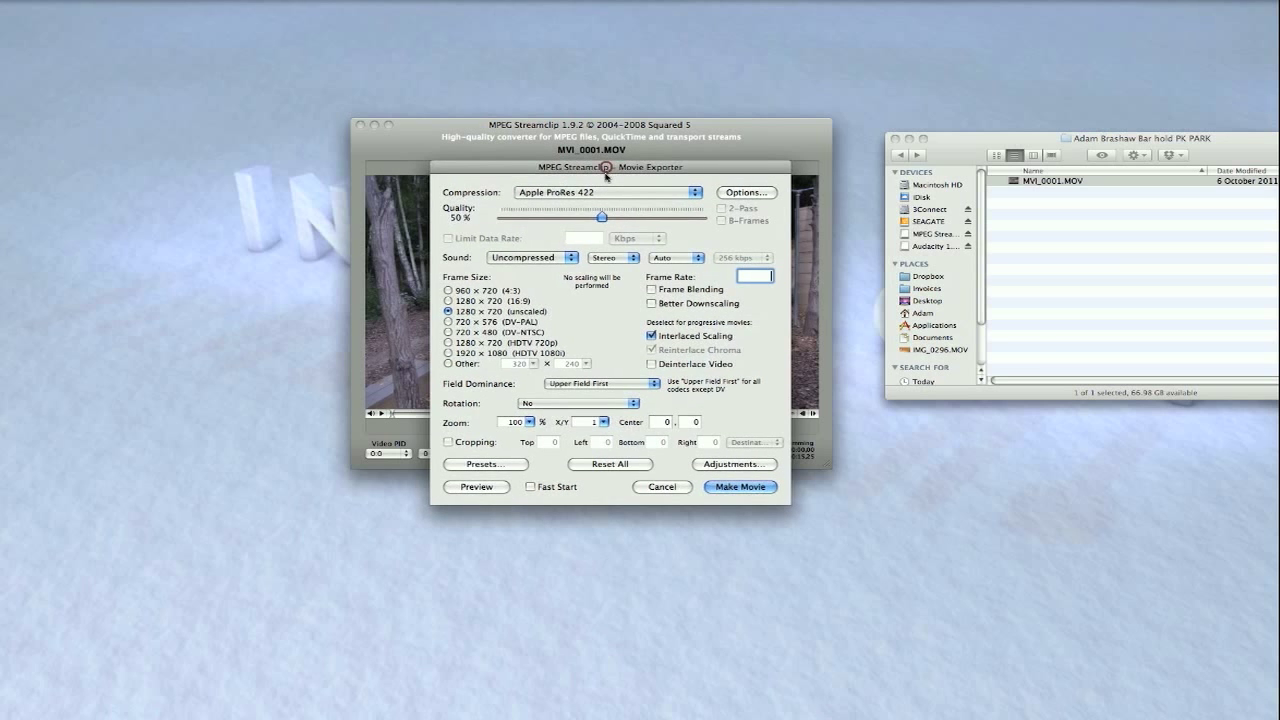
pyautogui.moveTo(603, 217); pyautogui.dragTo(704, 218)
# Keep sound Uncompressed, turn off Interlaced Scaling, and start Make Movie for MVI_0001.
pyautogui.click(532, 258)
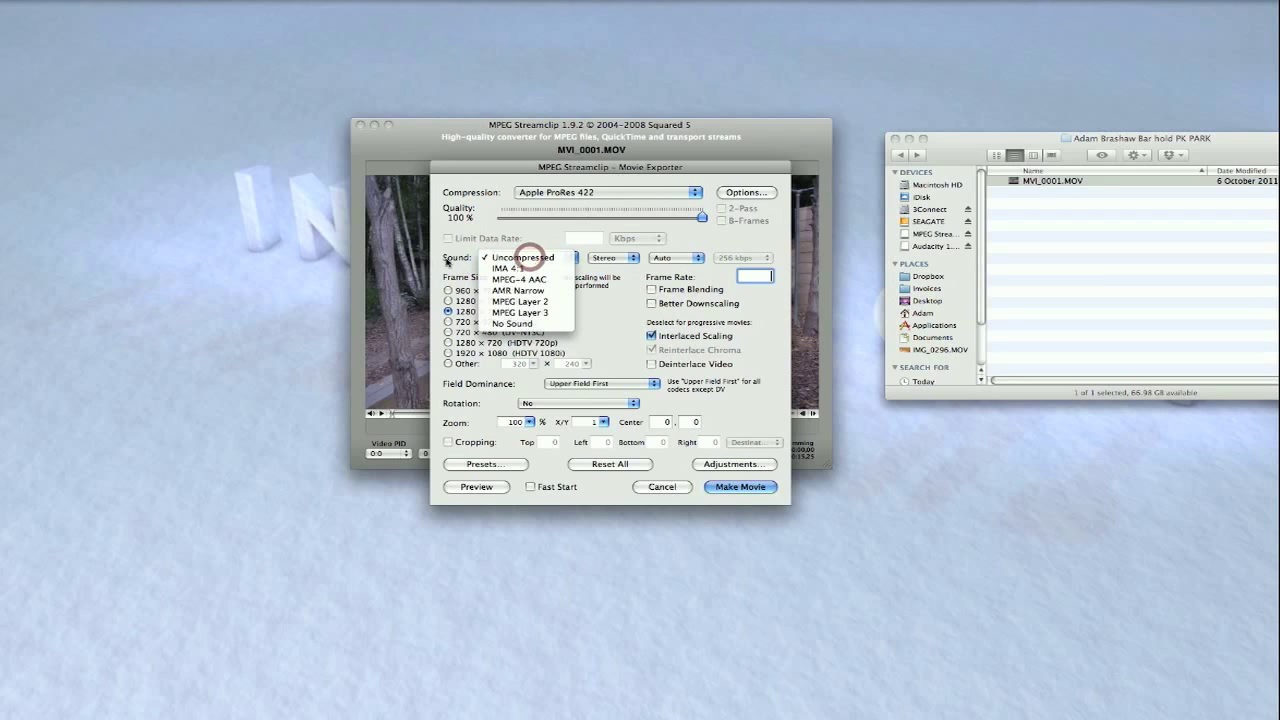
pyautogui.click(530, 258)
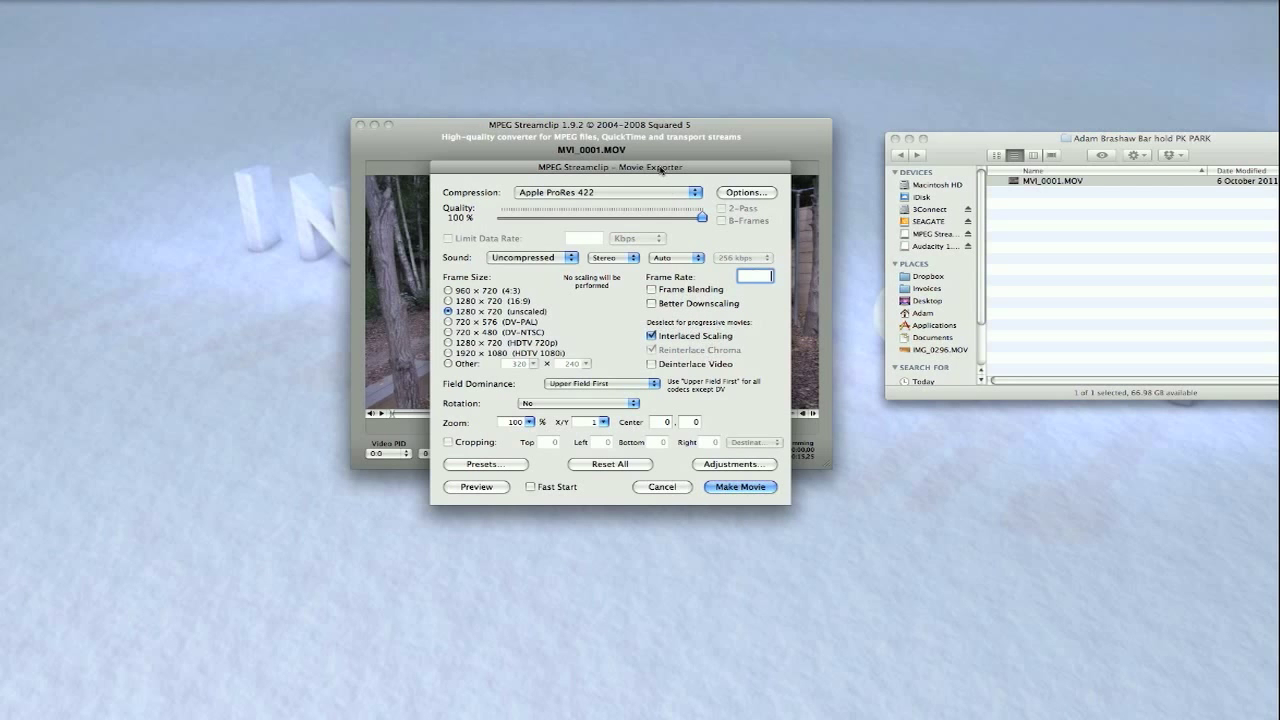
pyautogui.moveTo(660, 170); pyautogui.dragTo(668, 261)
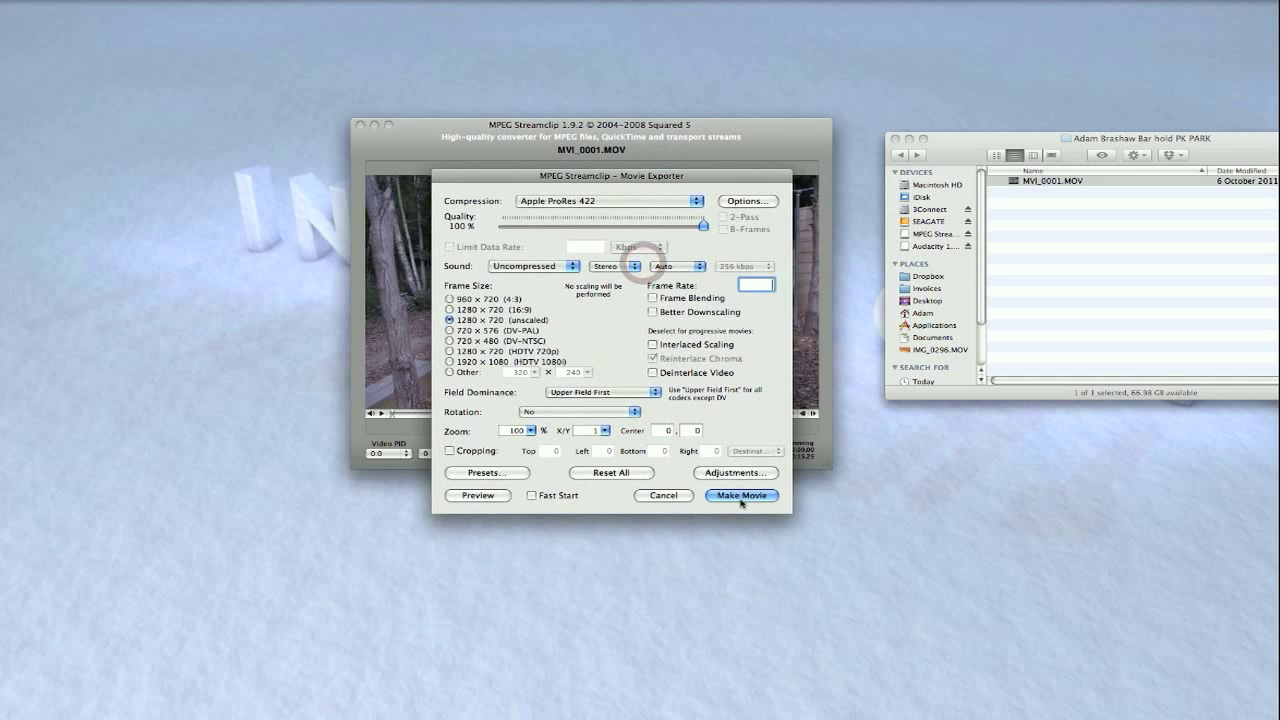
pyautogui.click(741, 495)
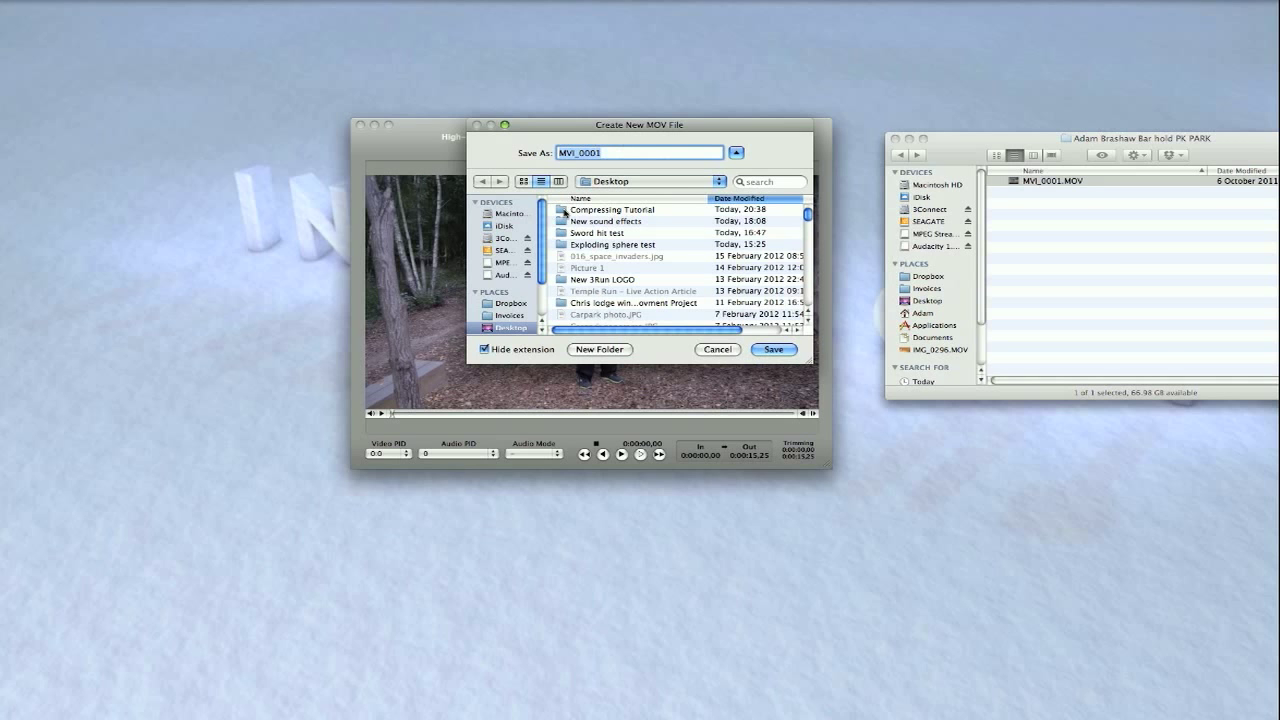
# Create a Compression Tutorial 02 folder inside Compressing Tutorial and name the file Bar hold shot.
pyautogui.doubleClick(565, 211)
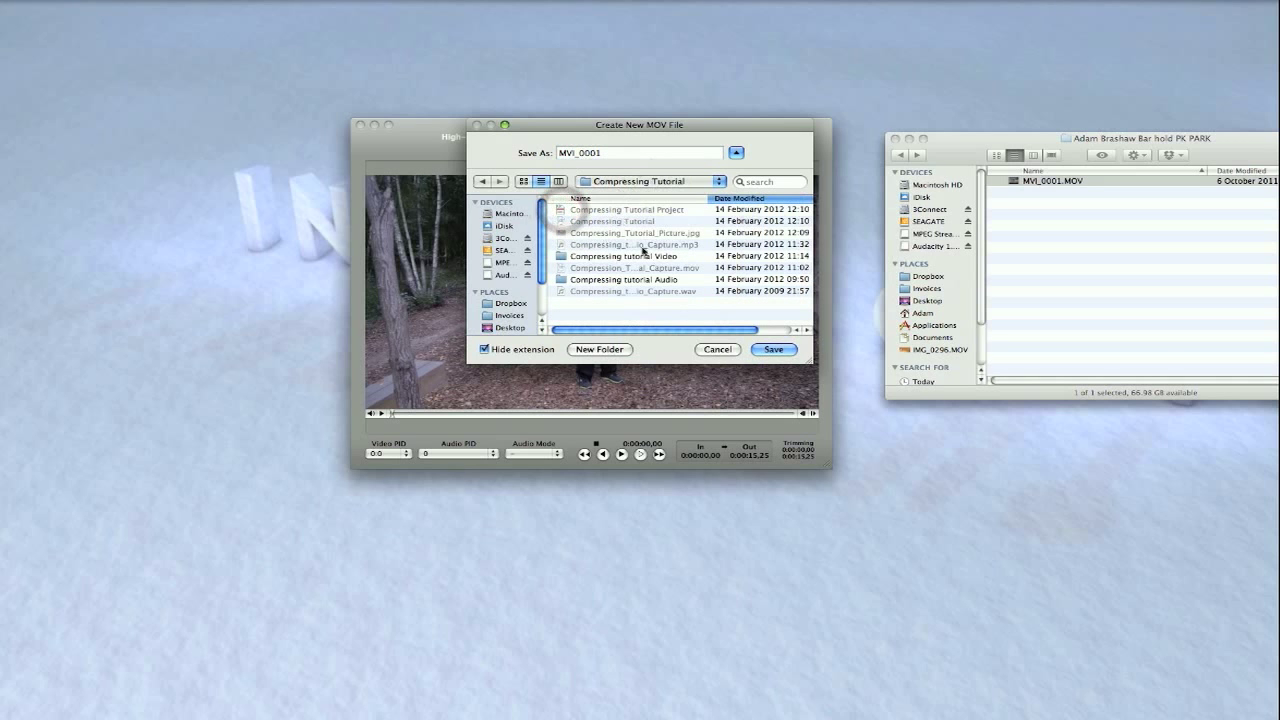
pyautogui.click(590, 349)
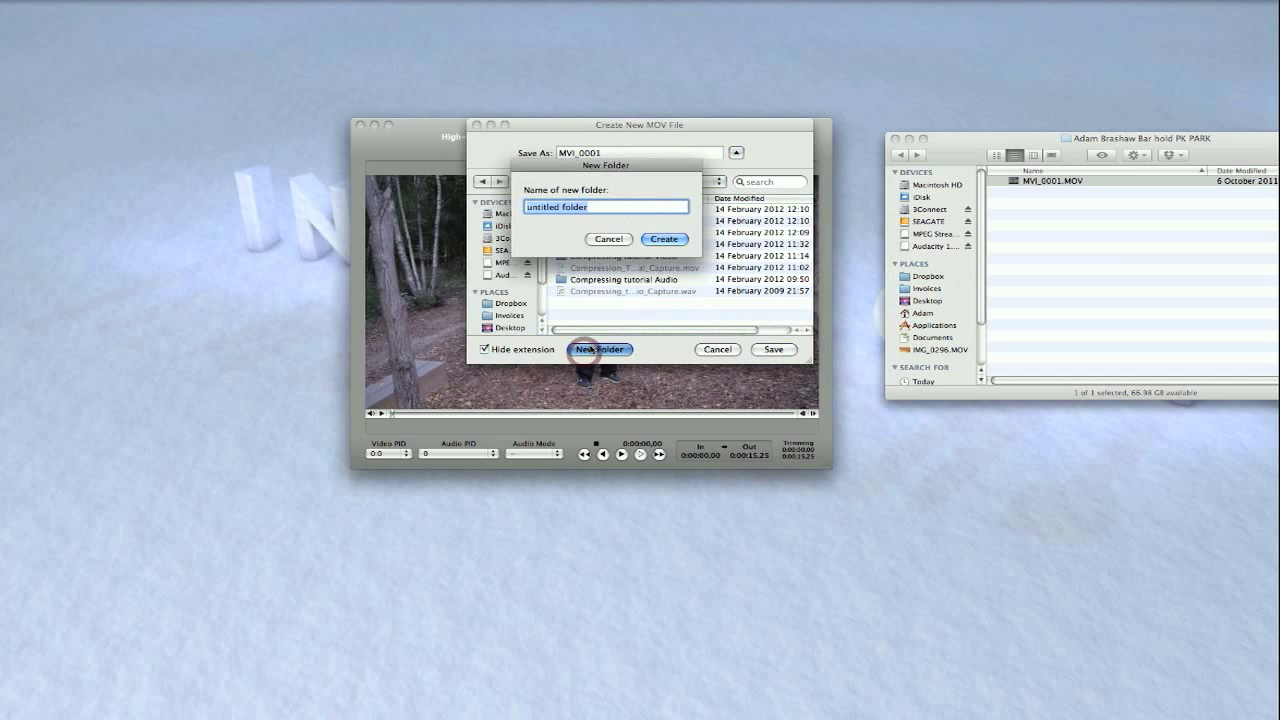
pyautogui.write('Compression Tuori')
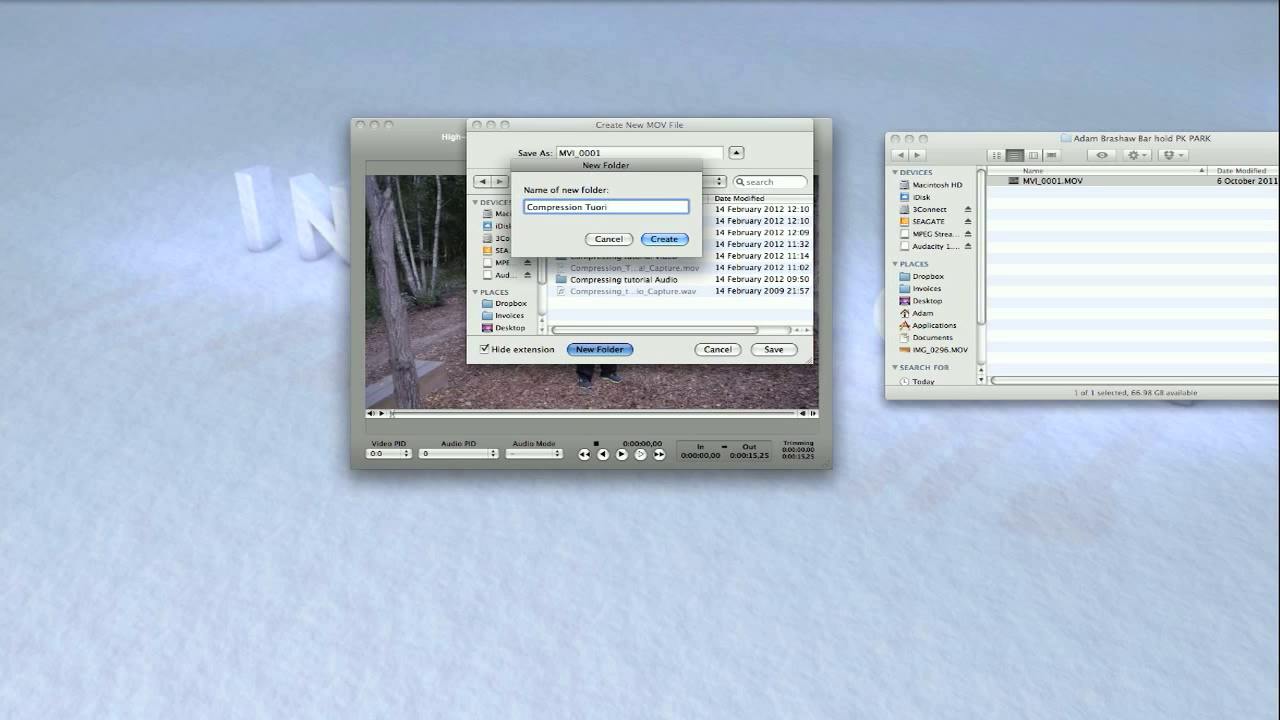
pyautogui.press('BackSpace')
pyautogui.press('BackSpace')
pyautogui.press('BackSpace')
pyautogui.write('torial')
pyautogui.press('Return')
pyautogui.click(621, 153)
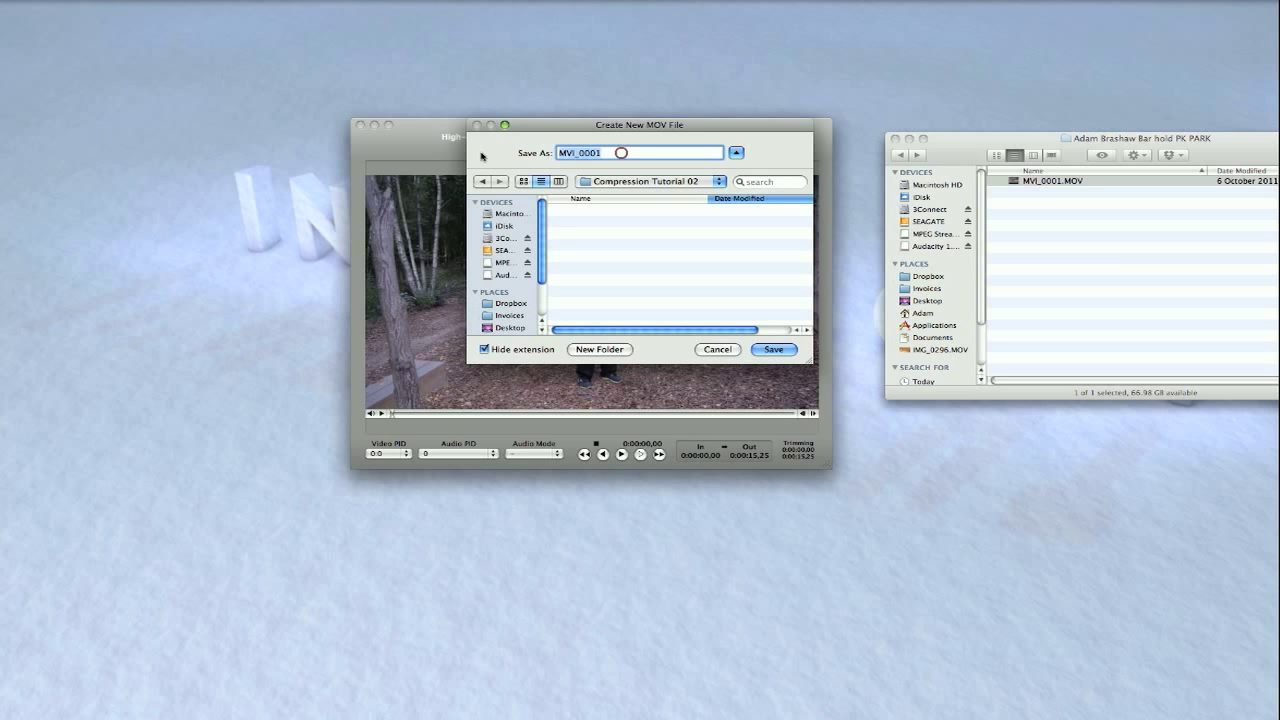
pyautogui.write('Bar hold shot')
# Save Bar hold shot.mov and let the encoding run until Movie completed.
pyautogui.press('Return')
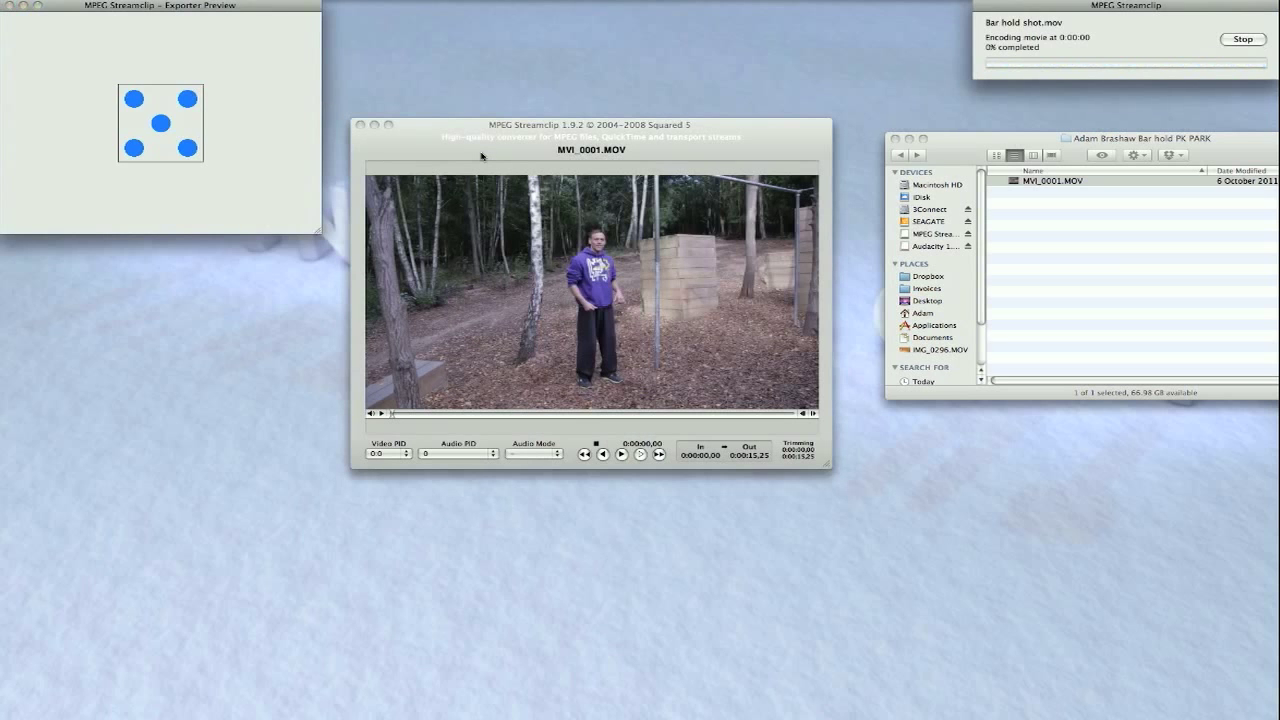
pyautogui.moveTo(1095, 4); pyautogui.dragTo(708, 109)
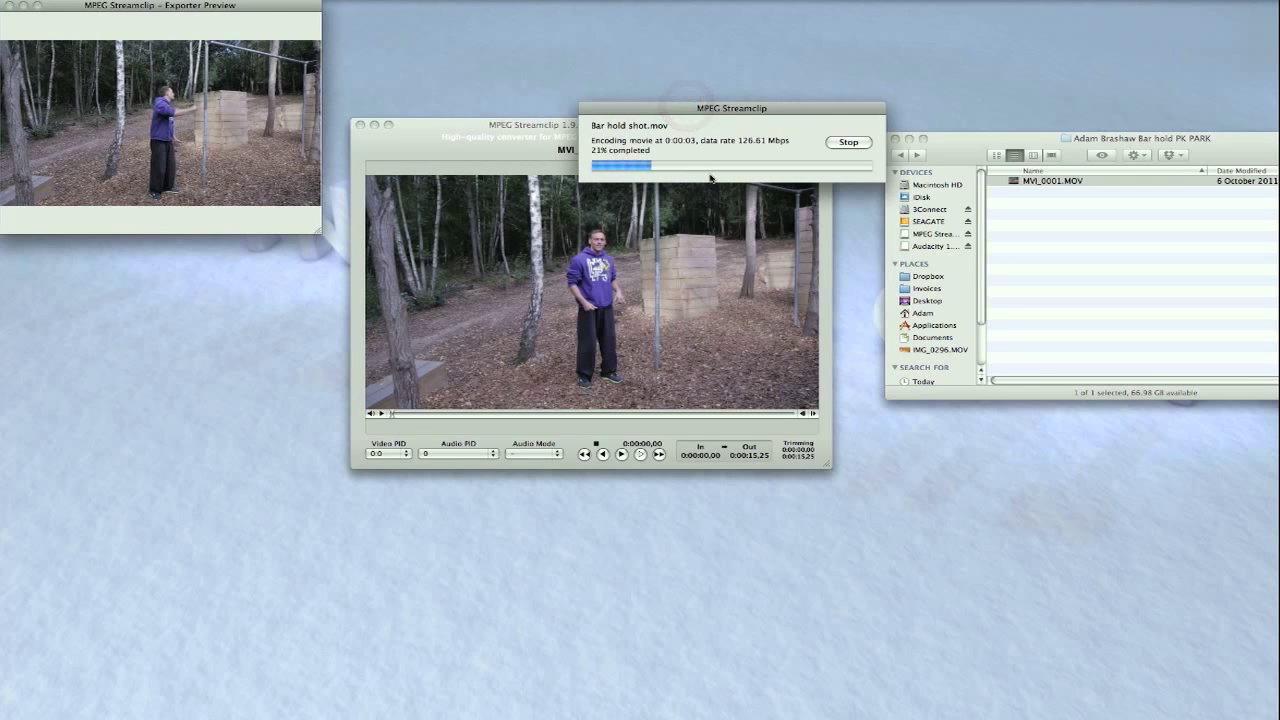
pyautogui.moveTo(685, 117); pyautogui.dragTo(665, 104)
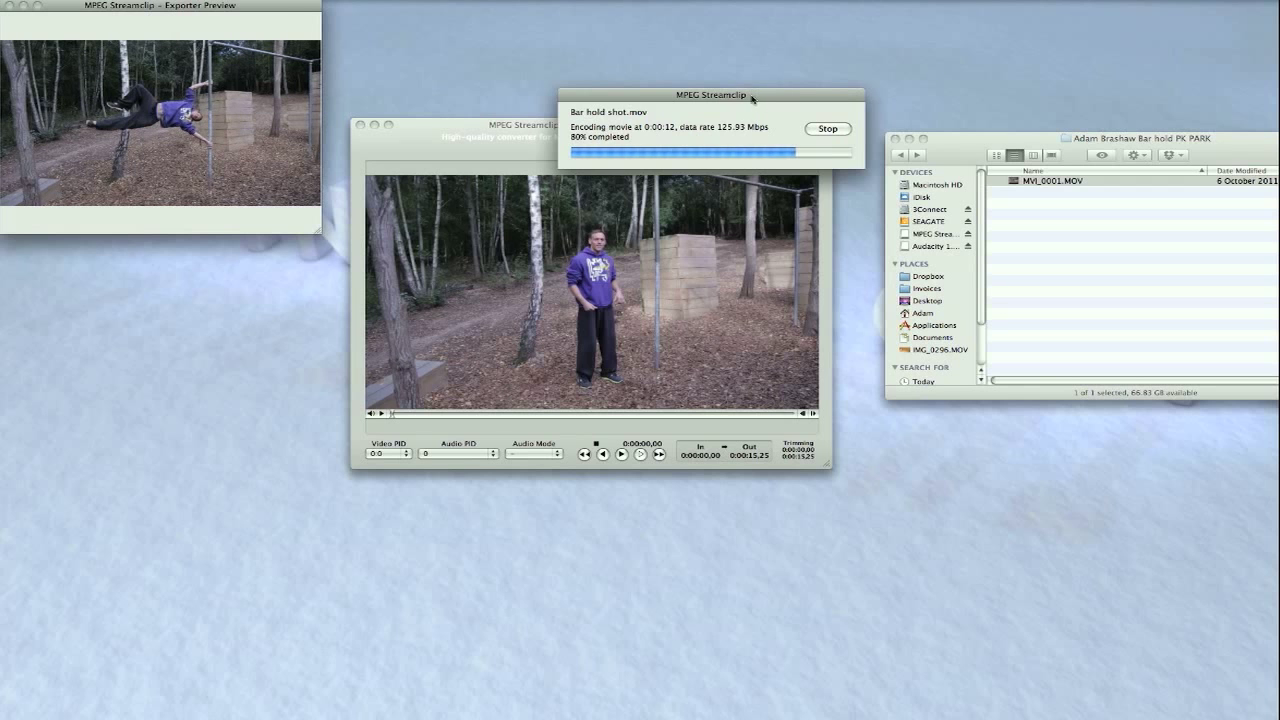
pyautogui.moveTo(751, 98); pyautogui.dragTo(758, 93)
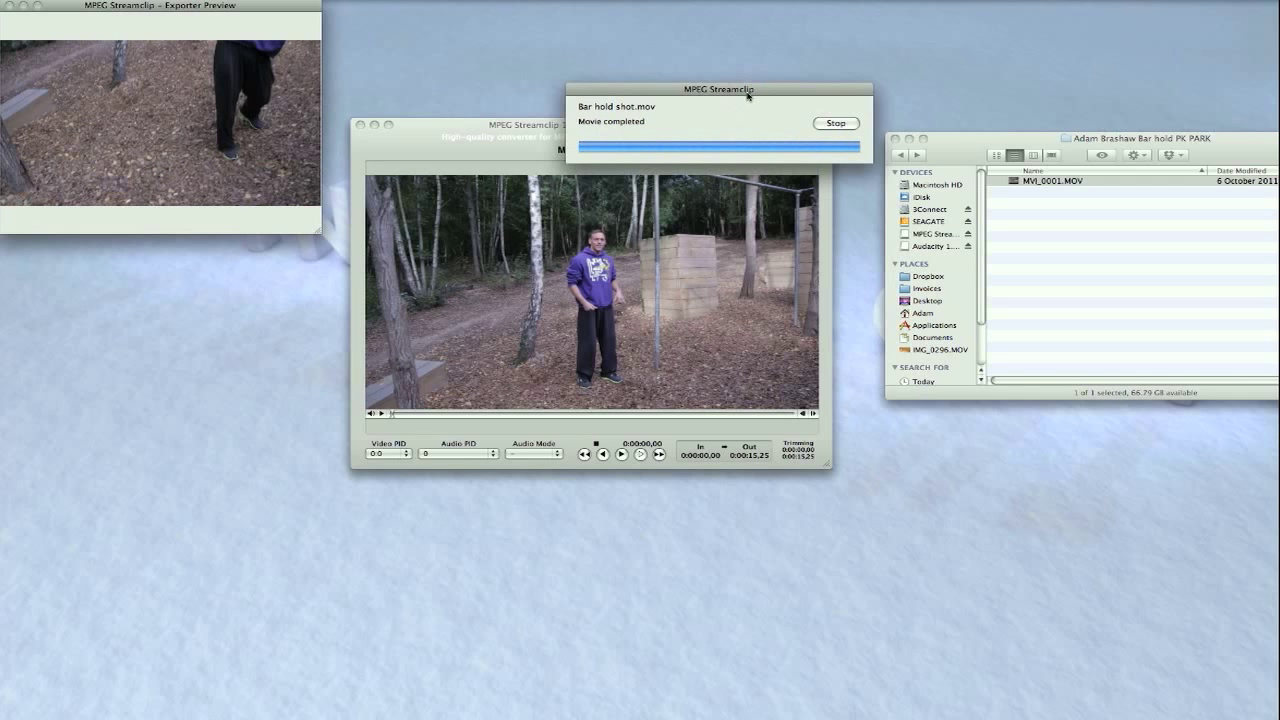
pyautogui.moveTo(680, 144); pyautogui.dragTo(696, 148)
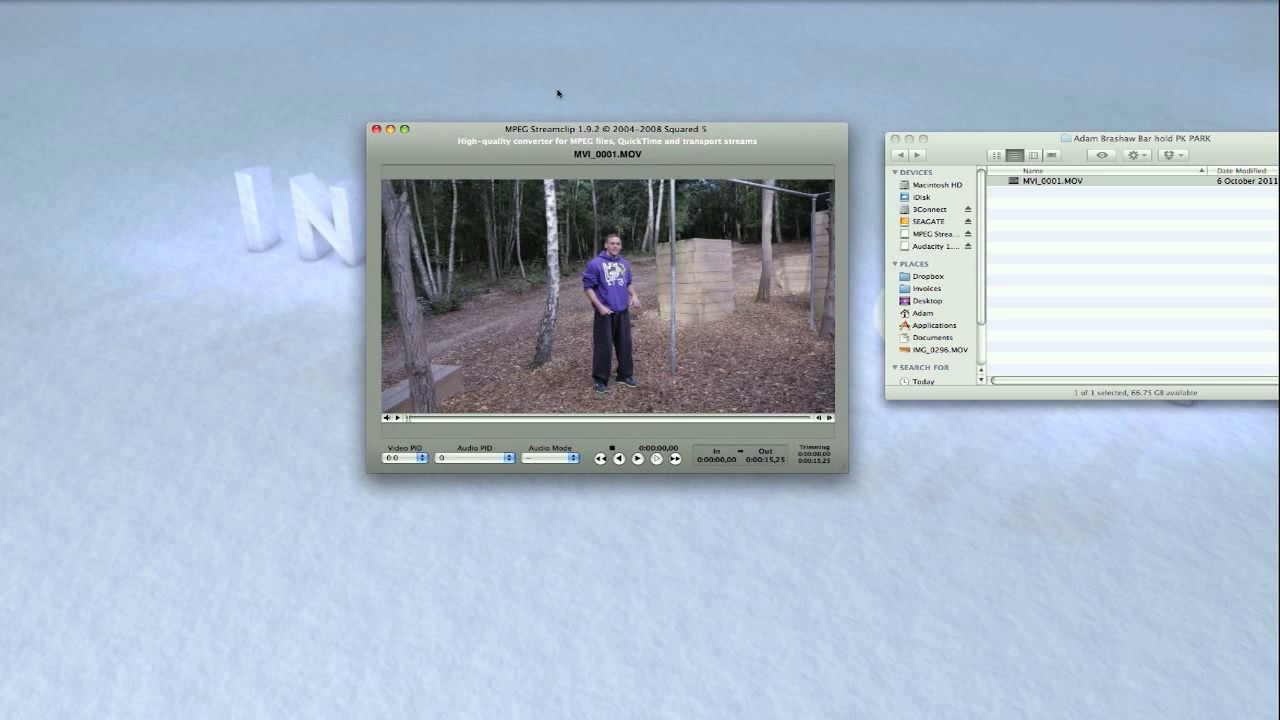
# Position the Finder window beside Streamclip and bring up the List menu options.
pyautogui.click(583, 137)
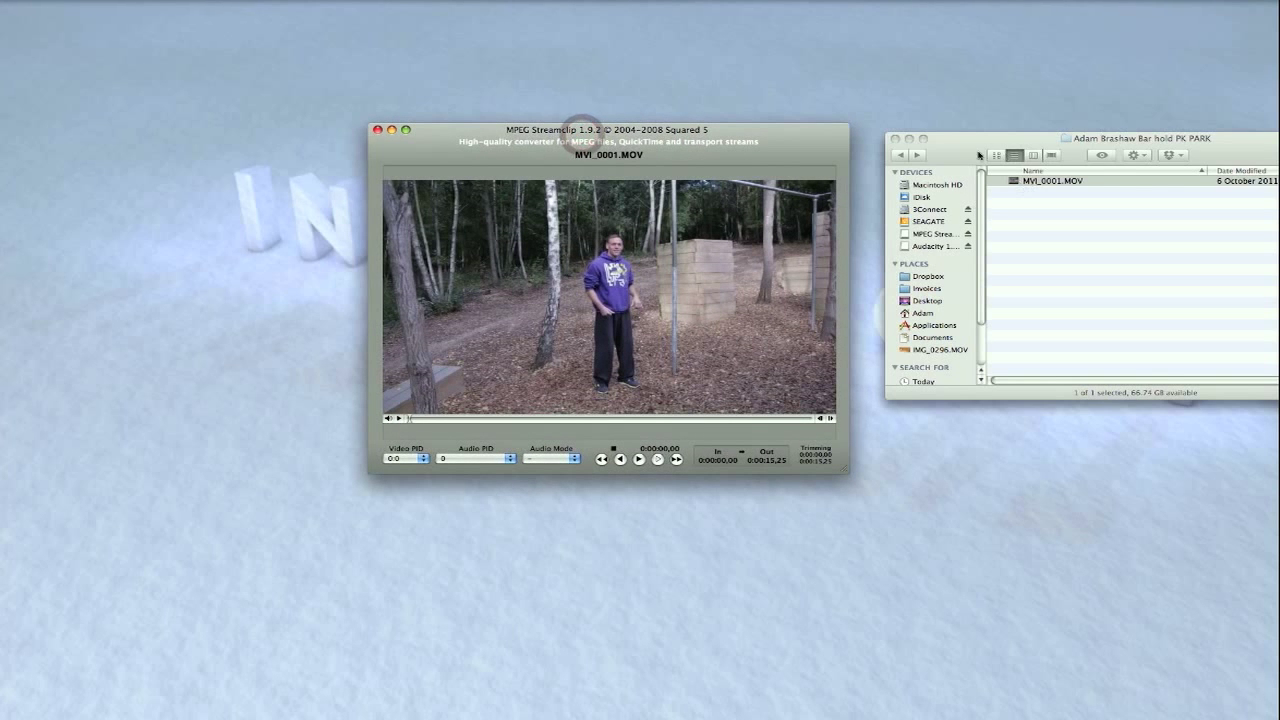
pyautogui.moveTo(958, 152); pyautogui.dragTo(928, 186)
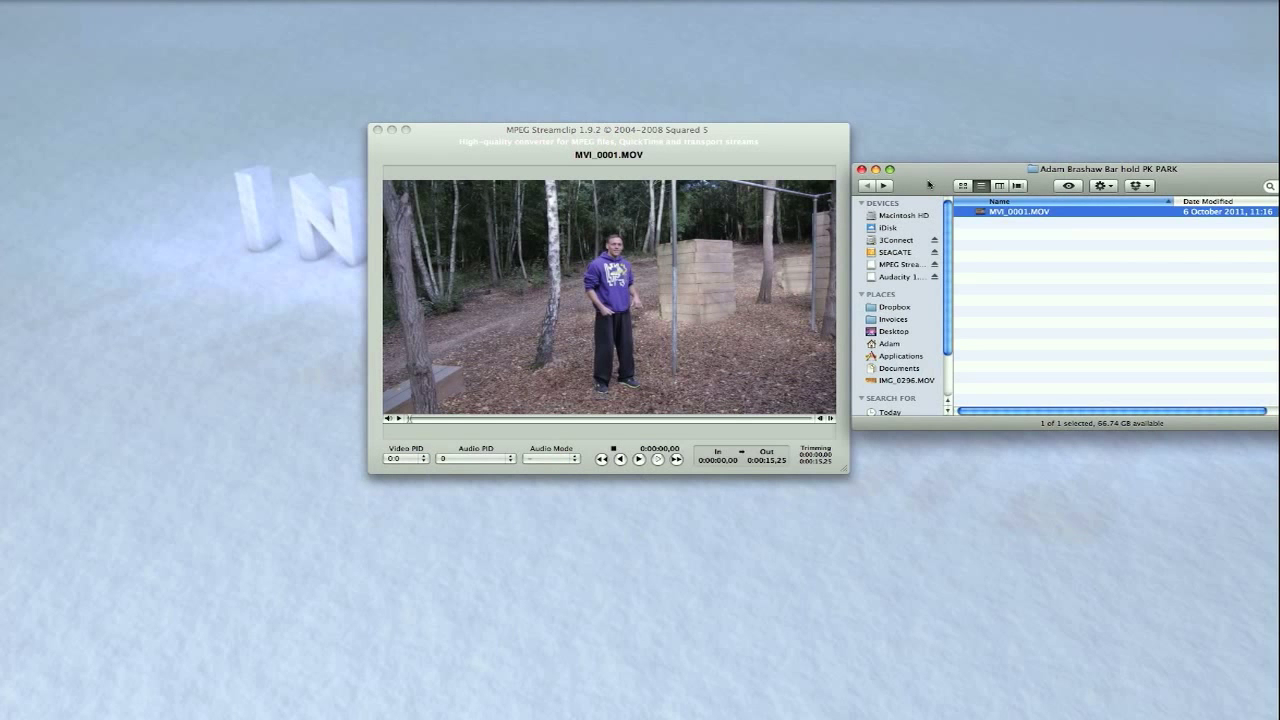
pyautogui.moveTo(928, 184); pyautogui.dragTo(926, 184)
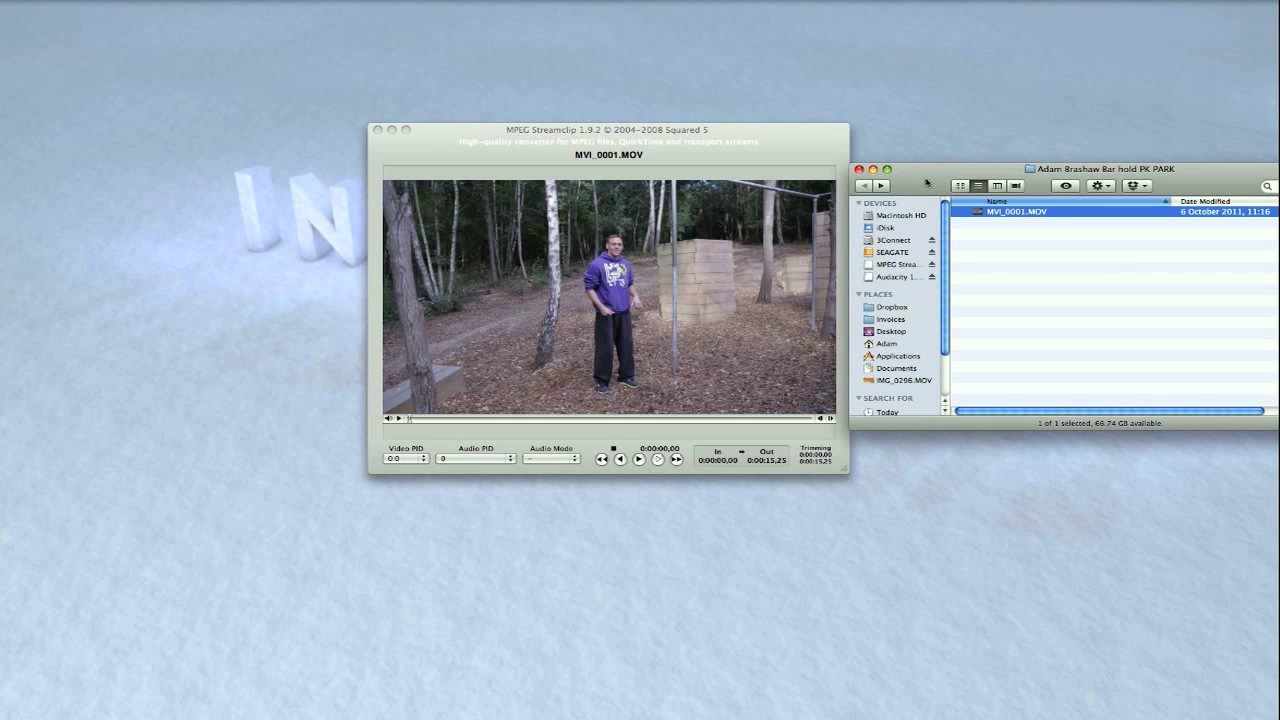
pyautogui.moveTo(927, 182); pyautogui.dragTo(923, 165)
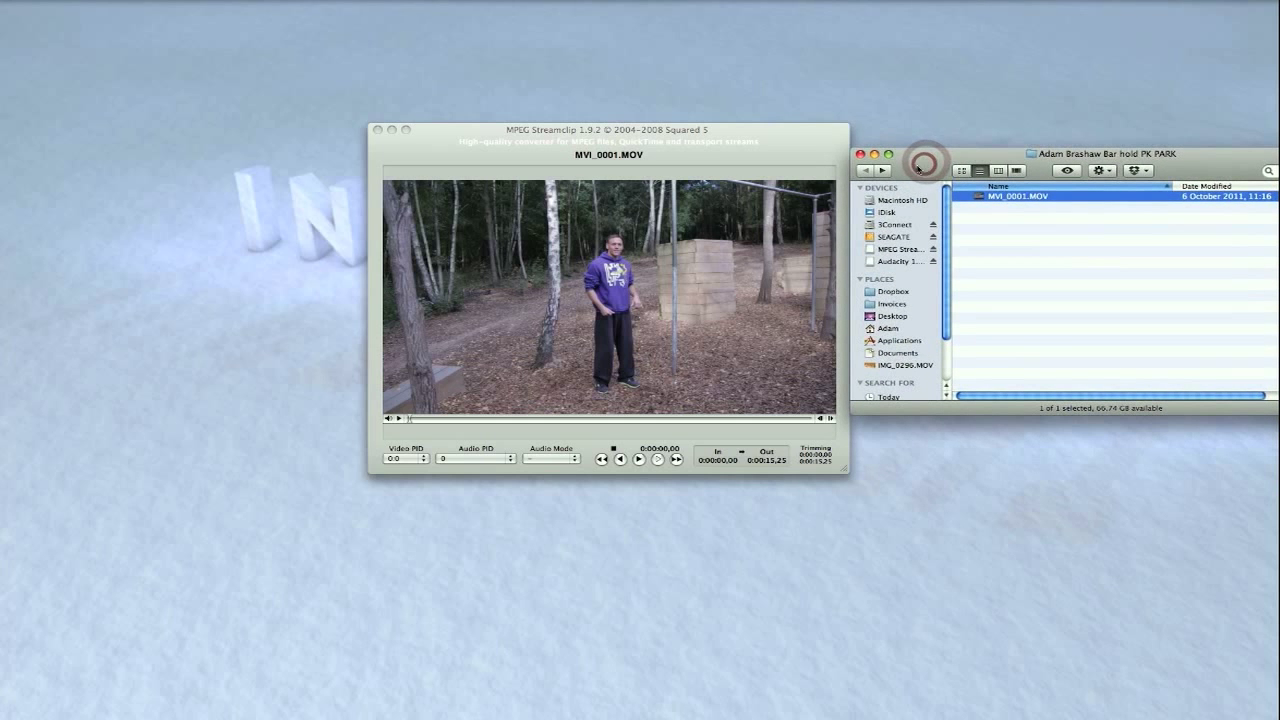
pyautogui.click(418, 139)
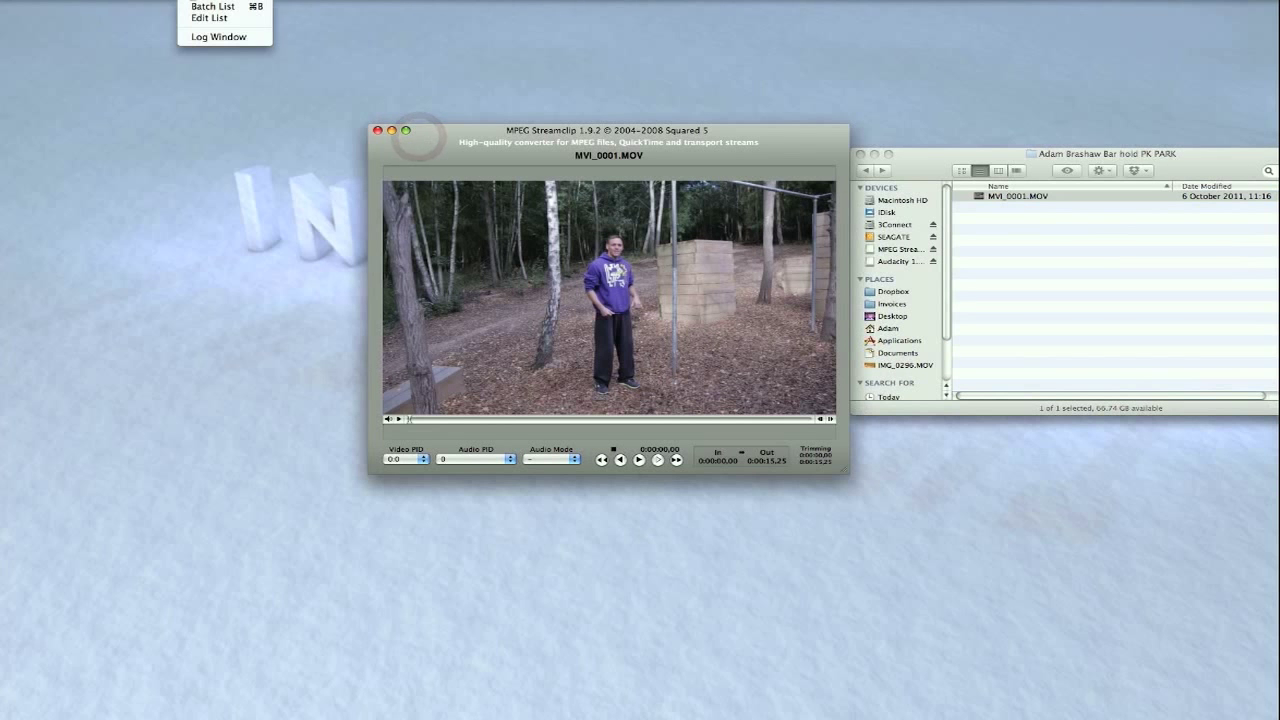
pyautogui.click(190, 2)
pyautogui.moveTo(195, 1)
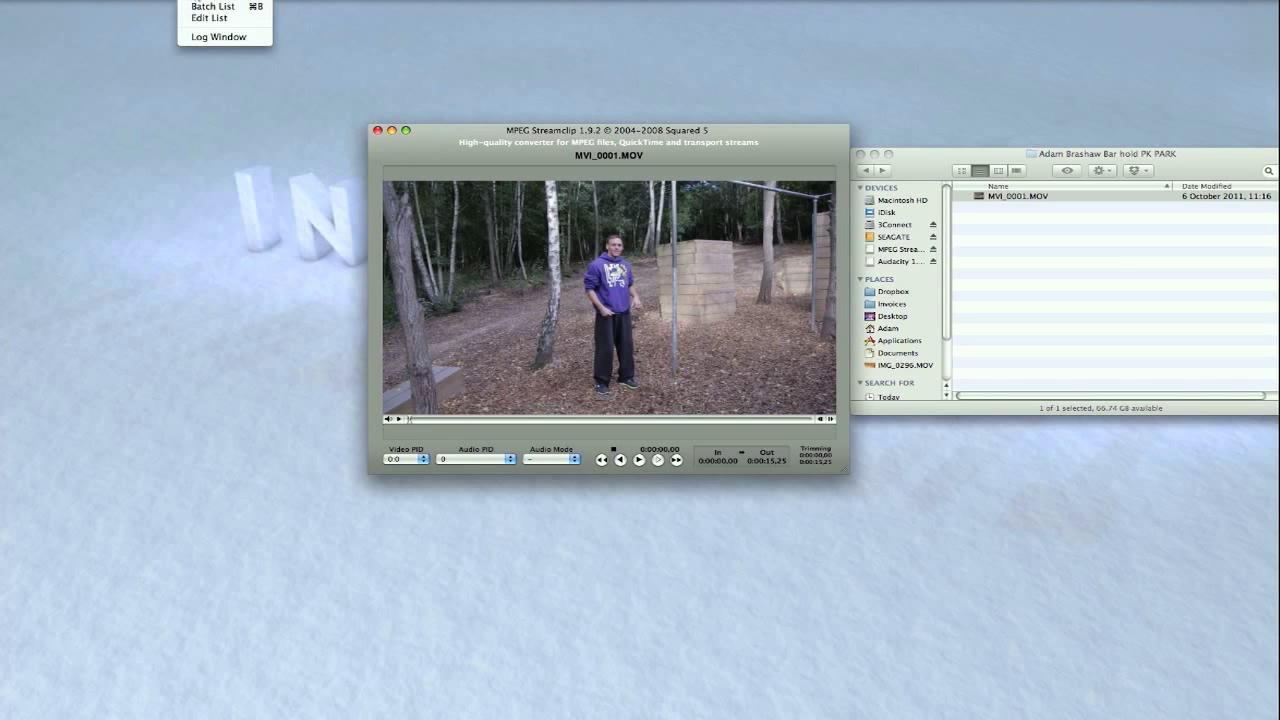
# Open and enlarge the Batch List, then drag MVI_0001.MOV from Finder into it.
pyautogui.click(214, 8)
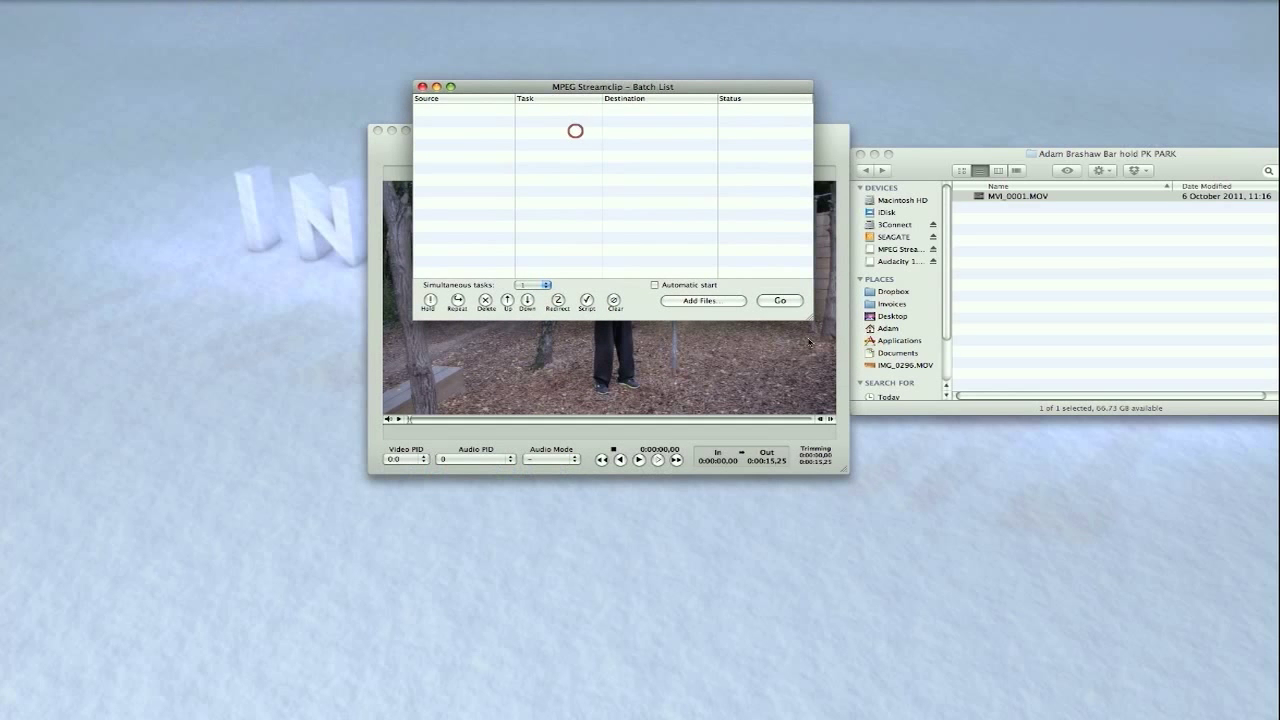
pyautogui.moveTo(806, 317); pyautogui.dragTo(851, 517)
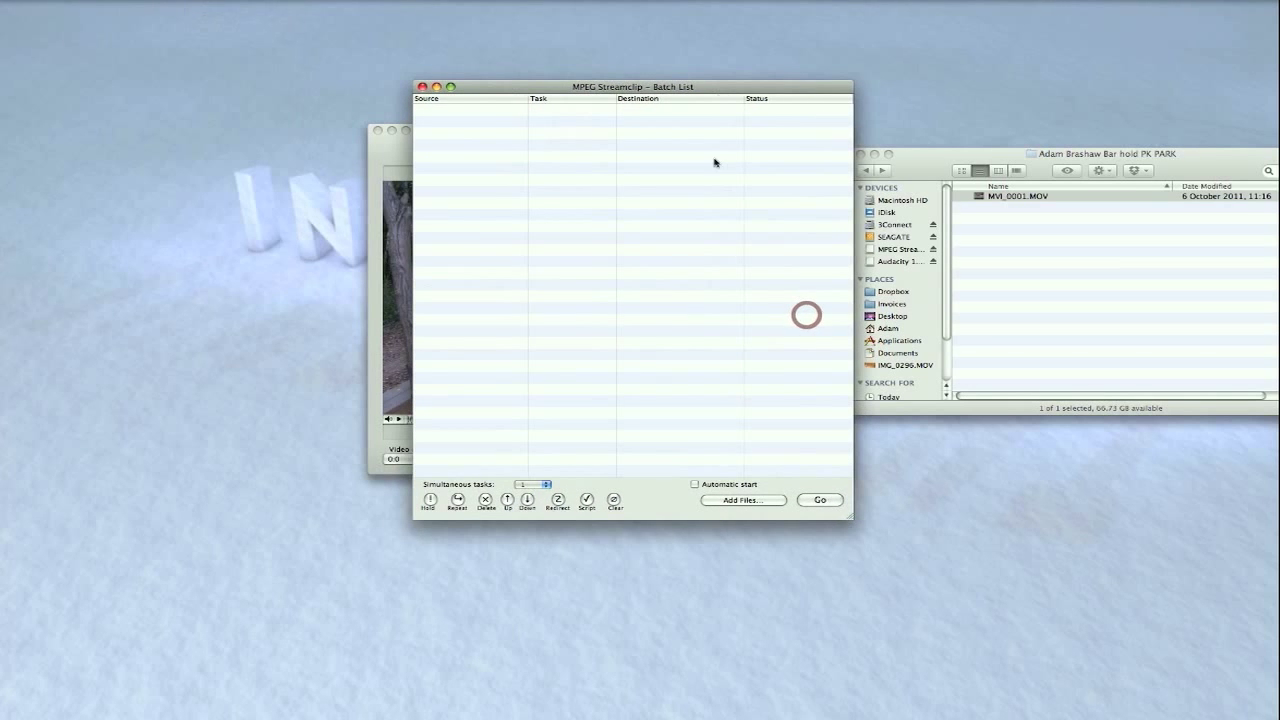
pyautogui.moveTo(646, 87); pyautogui.dragTo(615, 51)
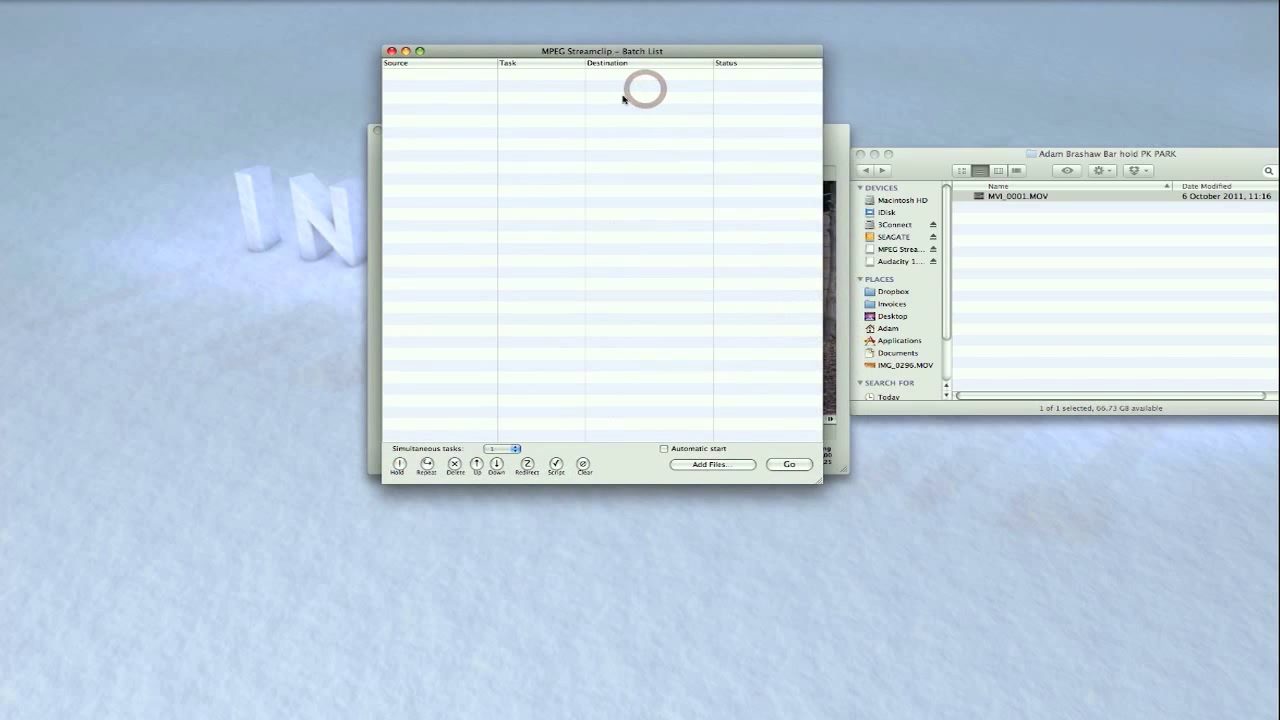
pyautogui.click(587, 57)
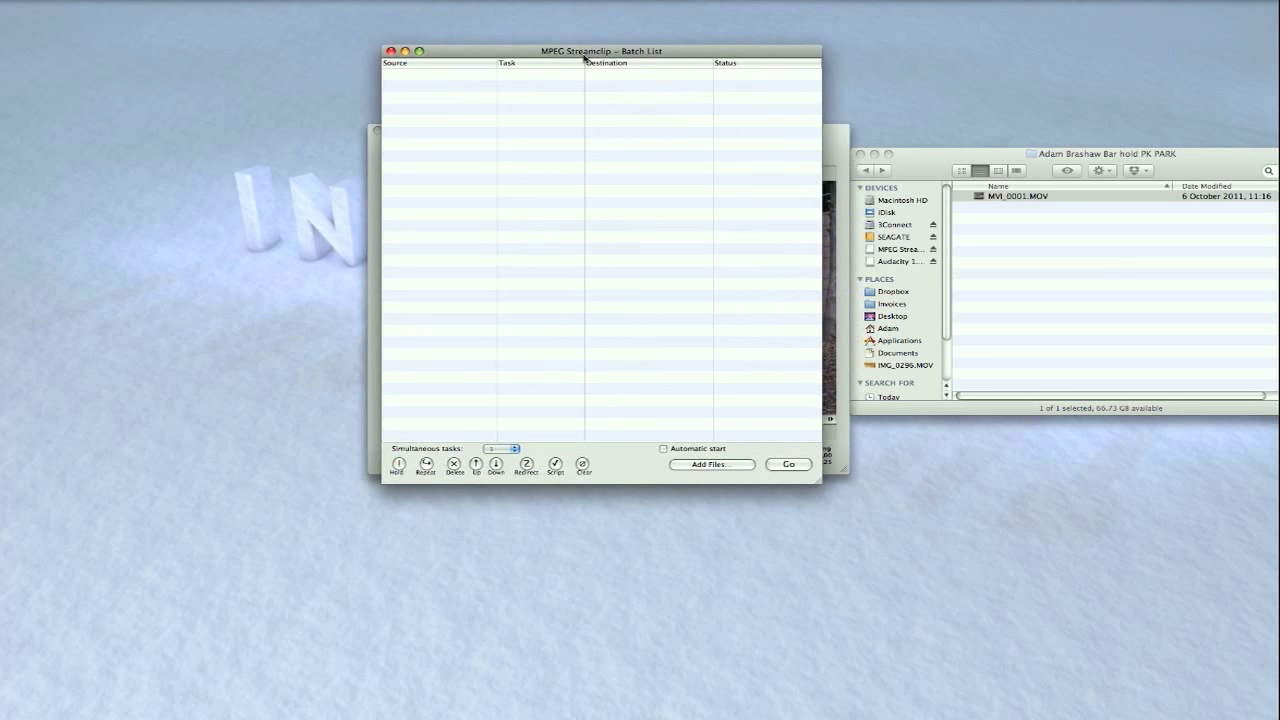
pyautogui.click(908, 163)
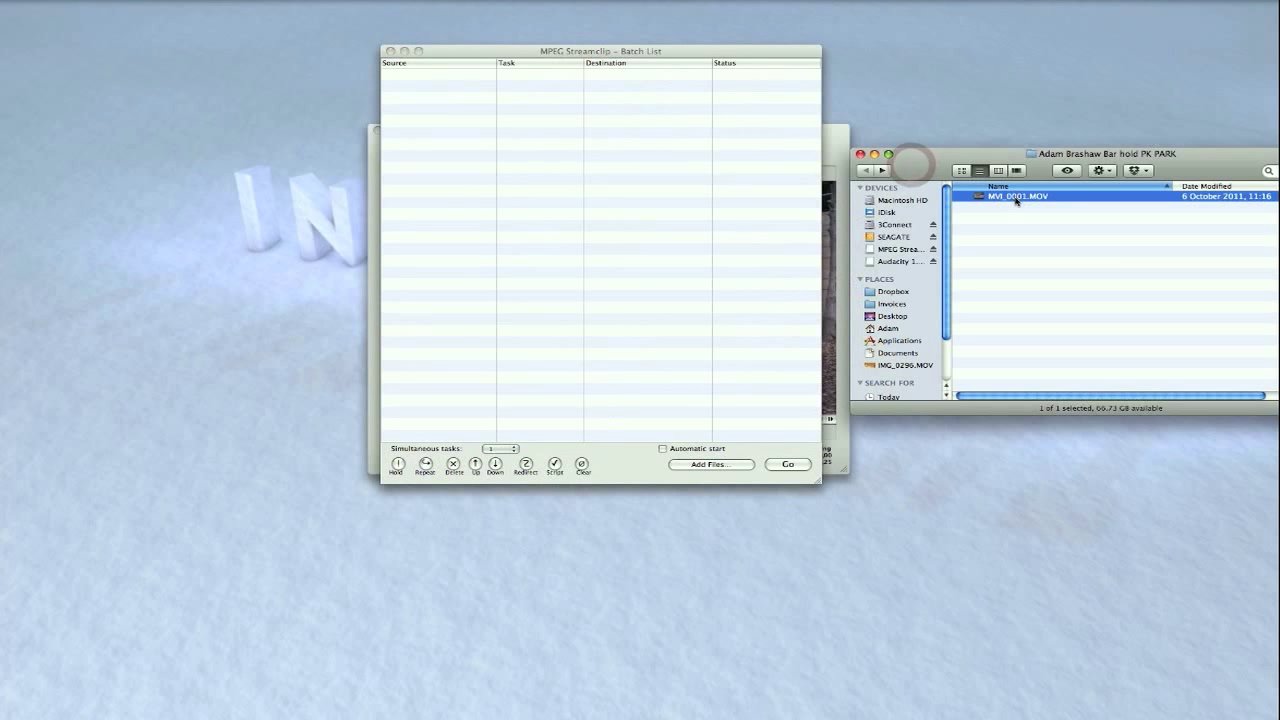
pyautogui.moveTo(1016, 198); pyautogui.dragTo(716, 172)
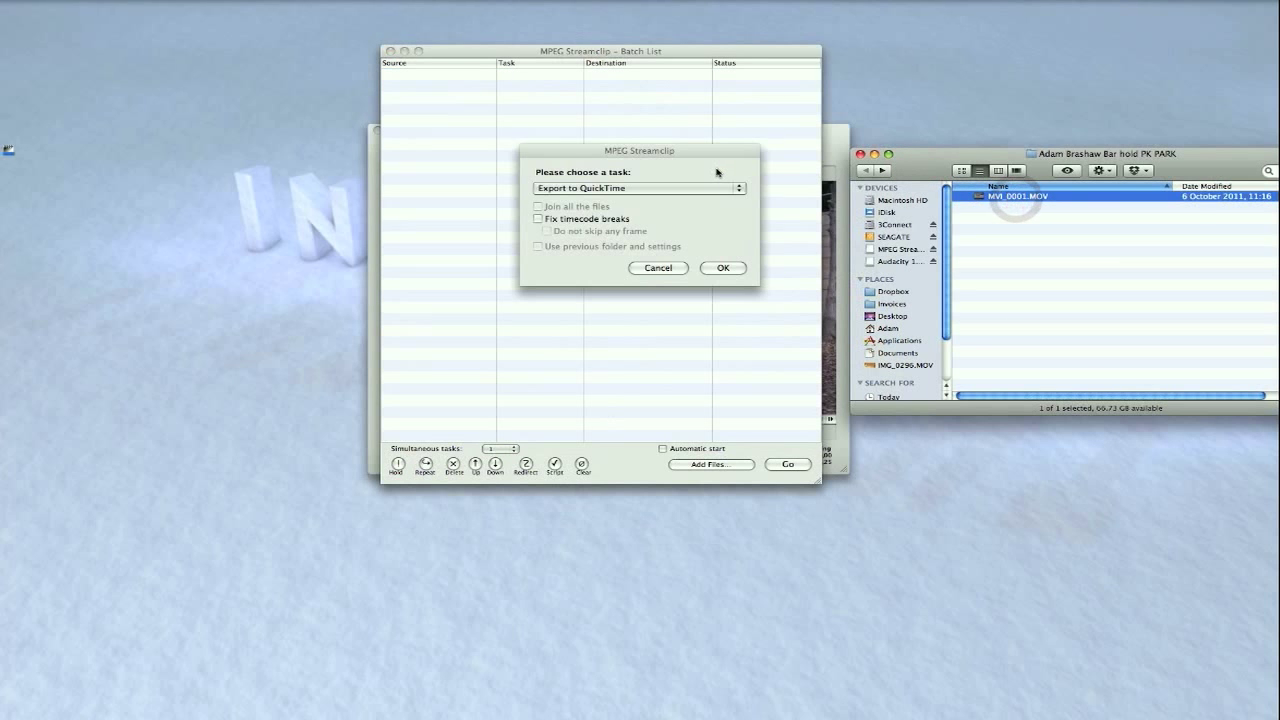
# Queue it as an Export to QuickTime task into Compression Tutorial 02 with Apple ProRes 422.
pyautogui.click(667, 151)
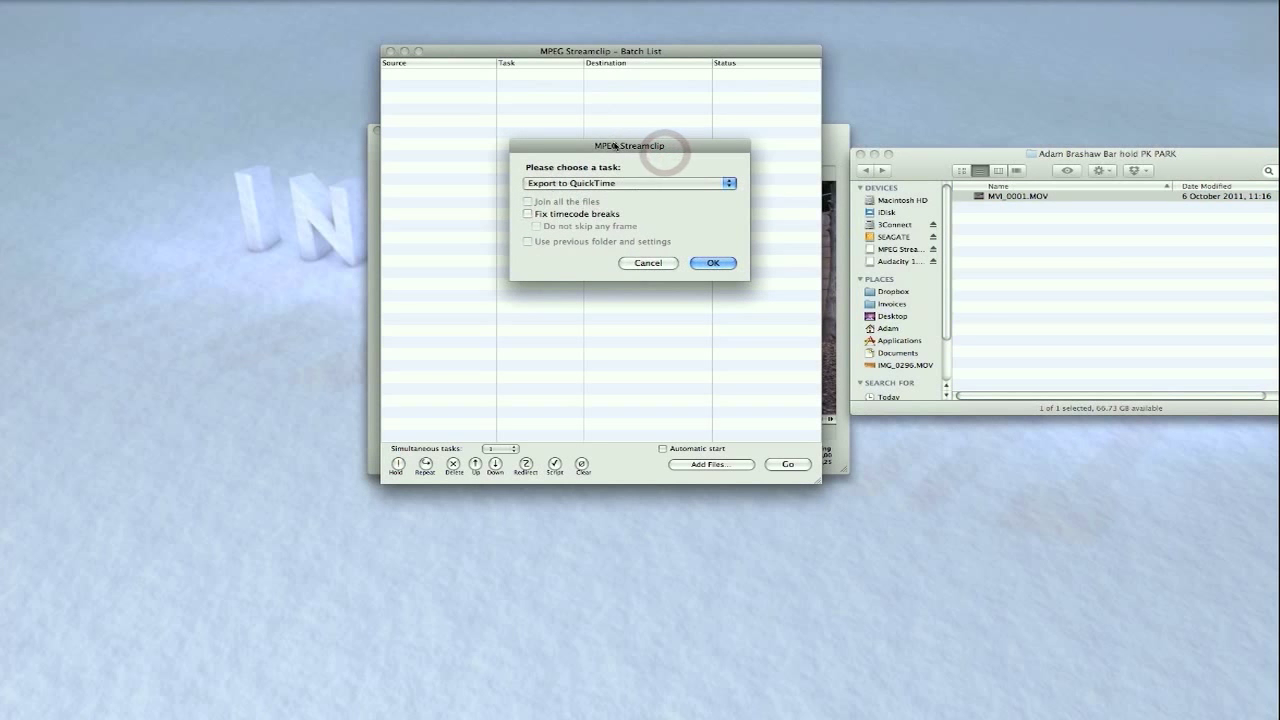
pyautogui.moveTo(614, 145); pyautogui.dragTo(613, 151)
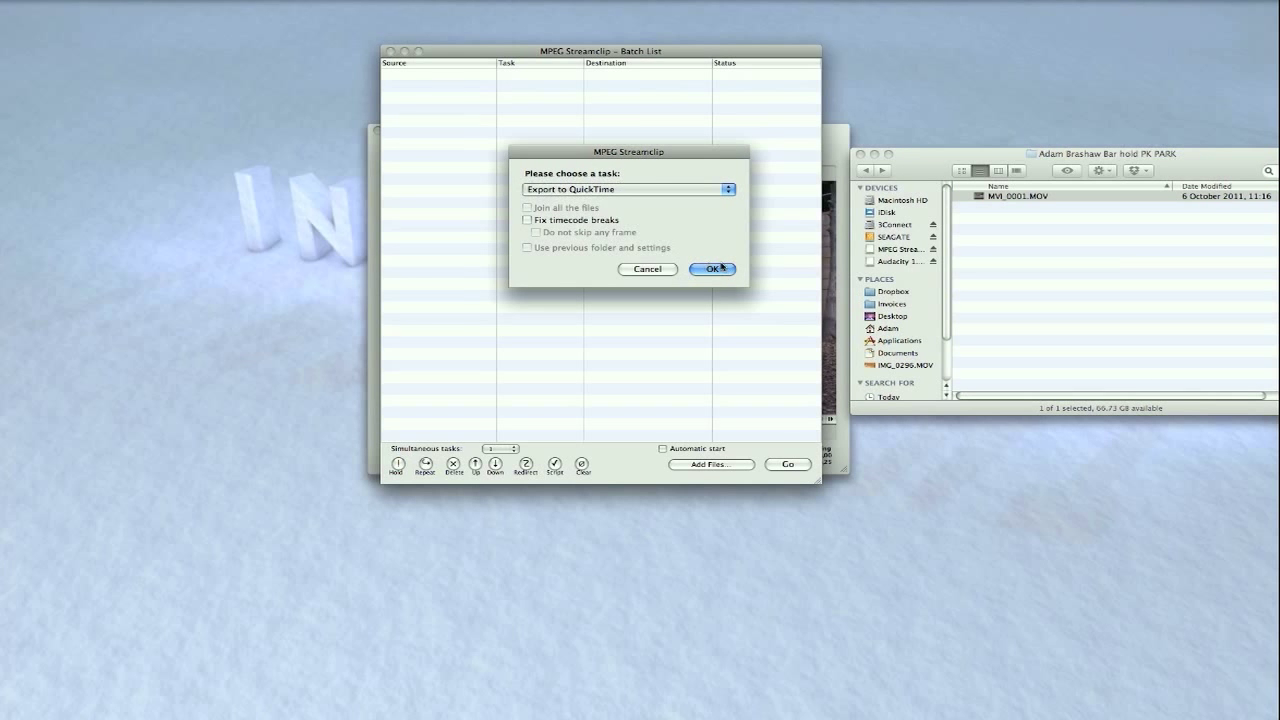
pyautogui.click(712, 269)
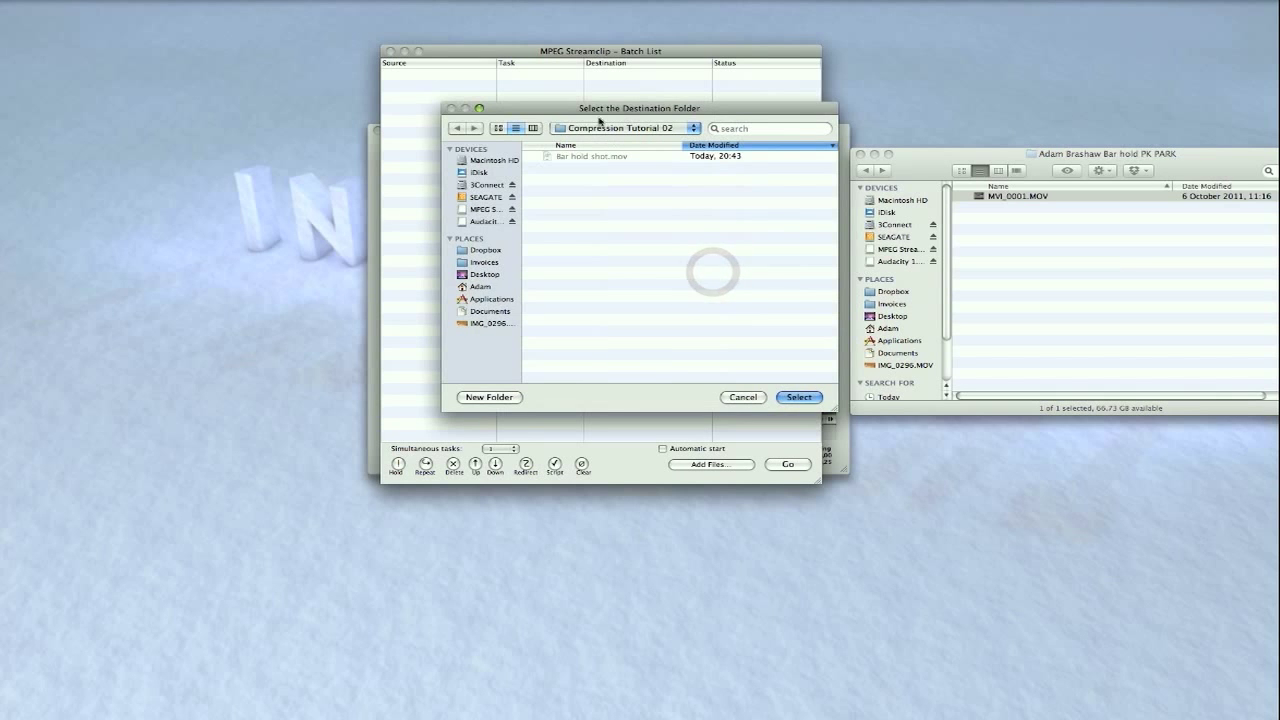
pyautogui.moveTo(622, 108); pyautogui.dragTo(605, 114)
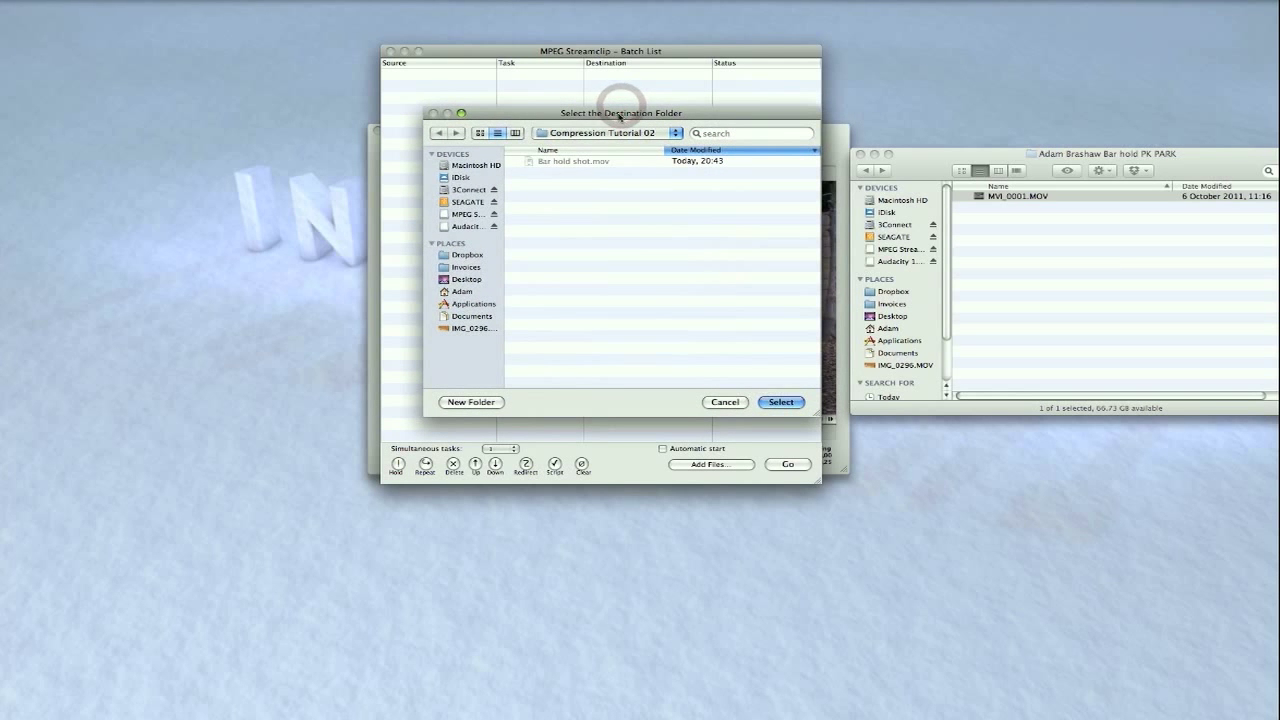
pyautogui.click(781, 402)
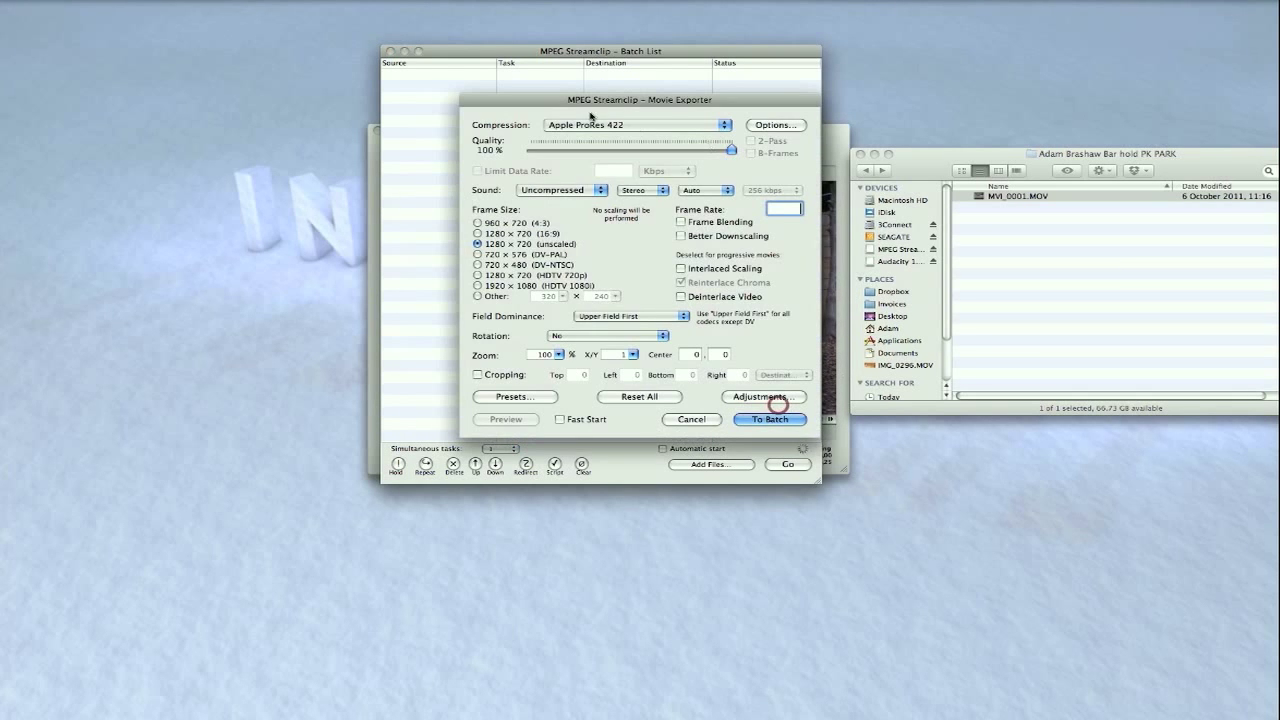
pyautogui.moveTo(533, 99); pyautogui.dragTo(516, 114)
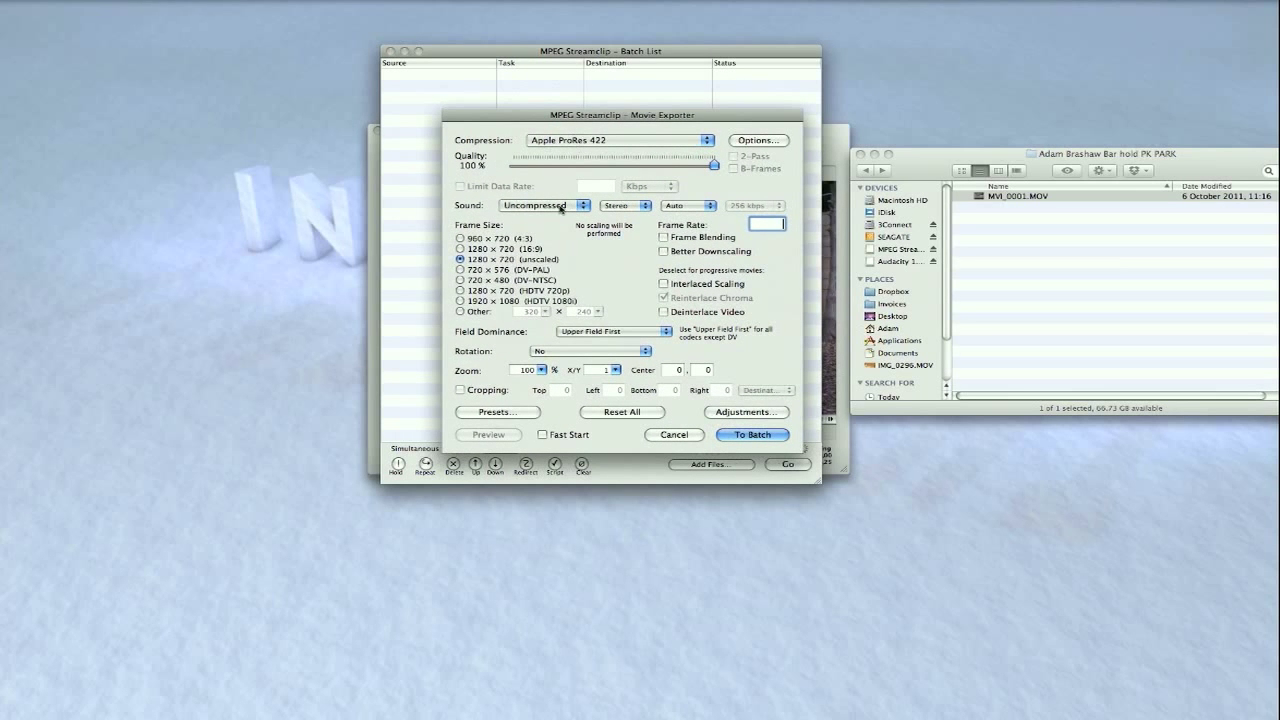
pyautogui.click(750, 434)
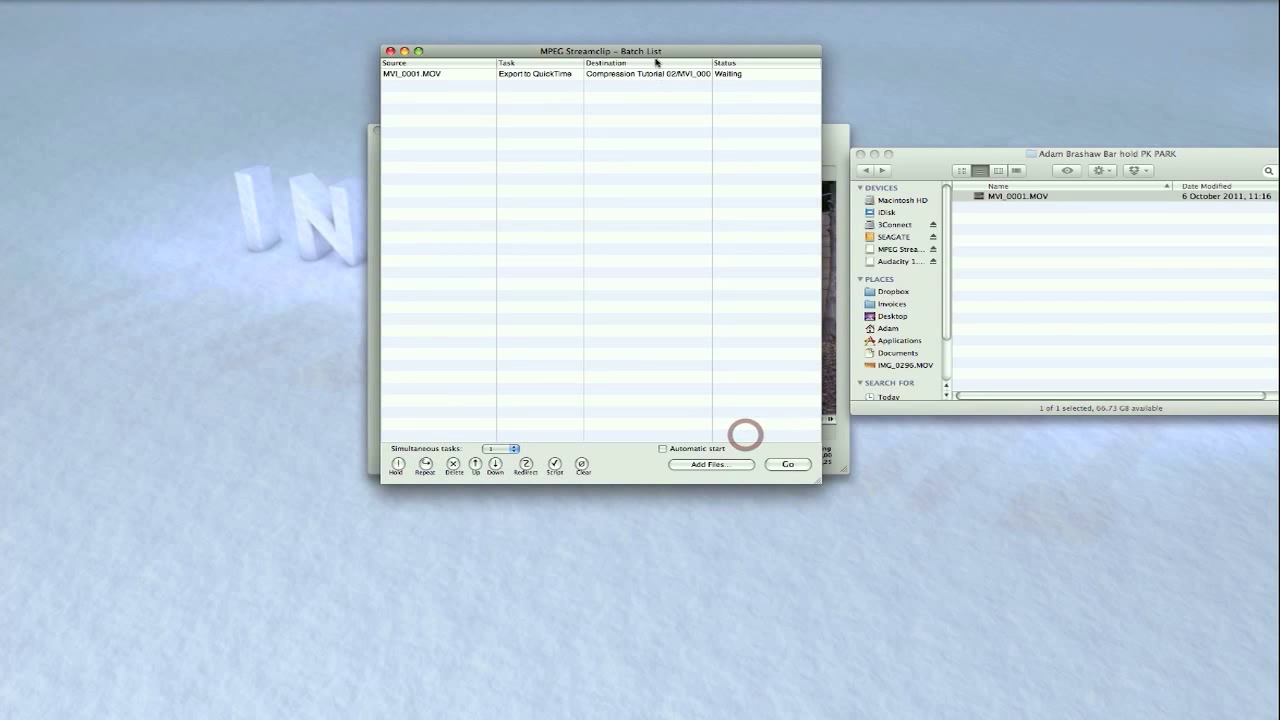
# Start encoding the queued MVI_0001.MOV batch job, then stop it so it reads Stopped.
pyautogui.moveTo(657, 56); pyautogui.dragTo(656, 70)
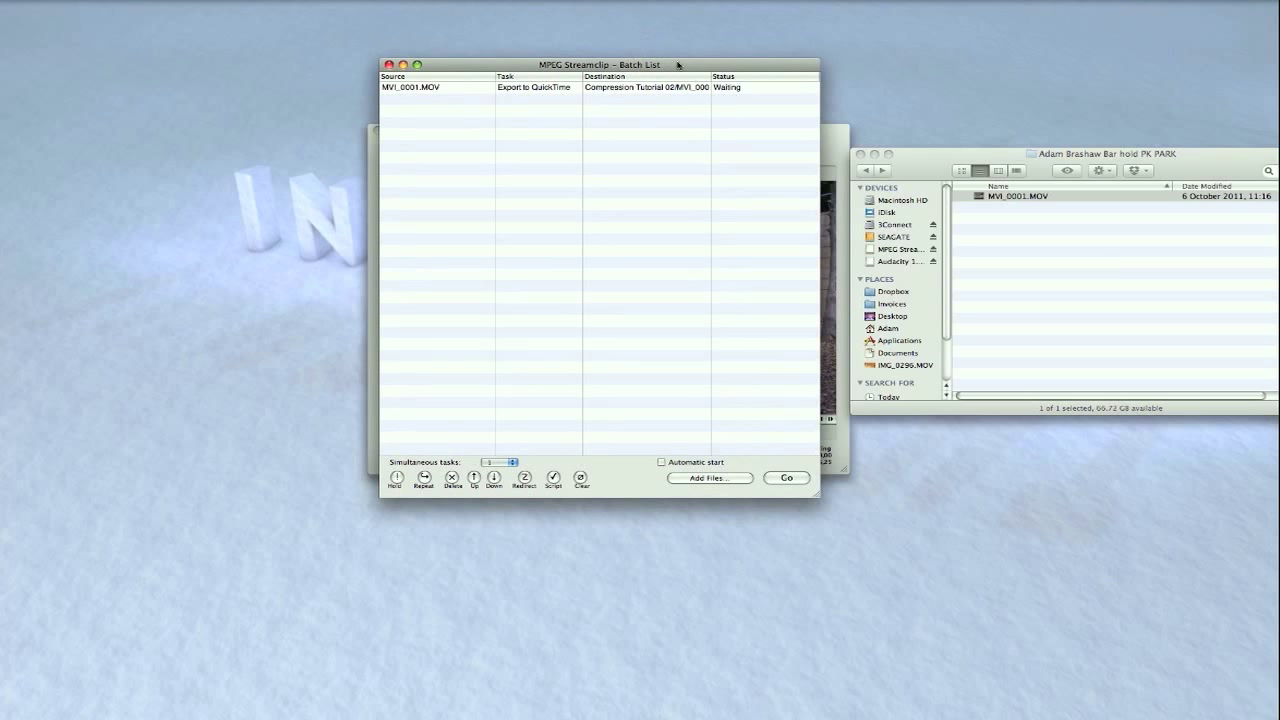
pyautogui.moveTo(677, 65); pyautogui.dragTo(675, 52)
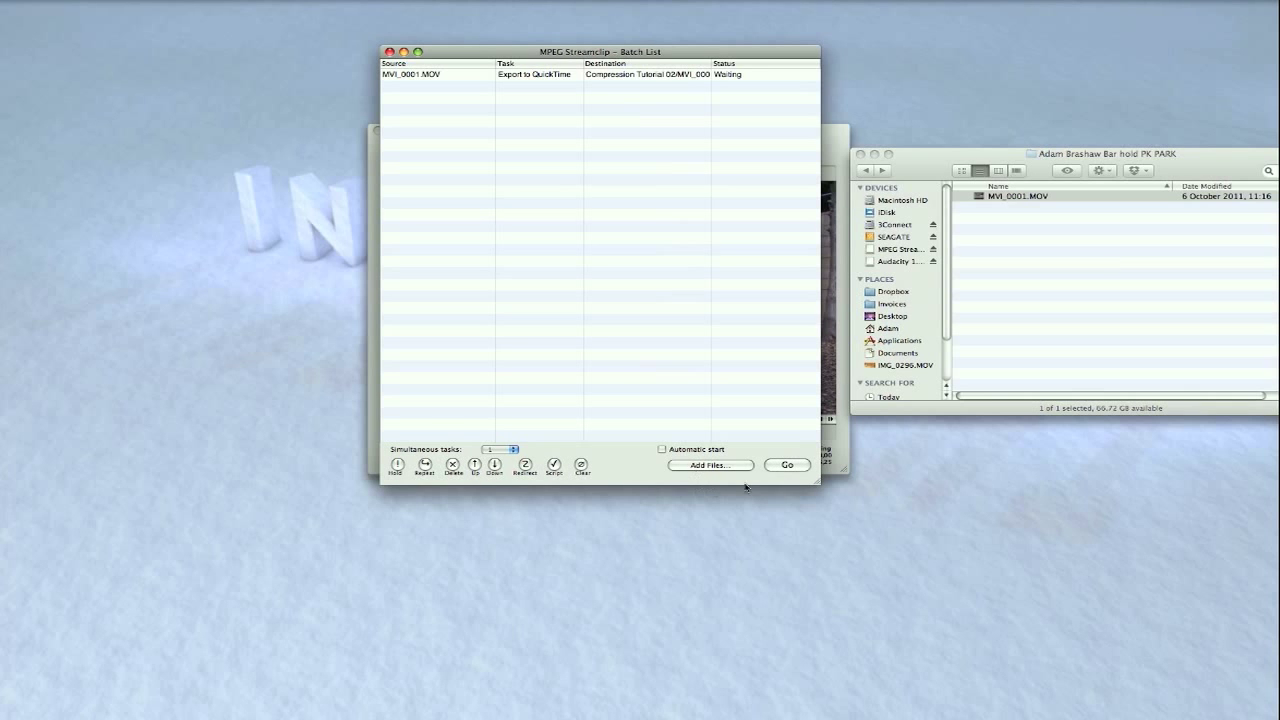
pyautogui.click(786, 465)
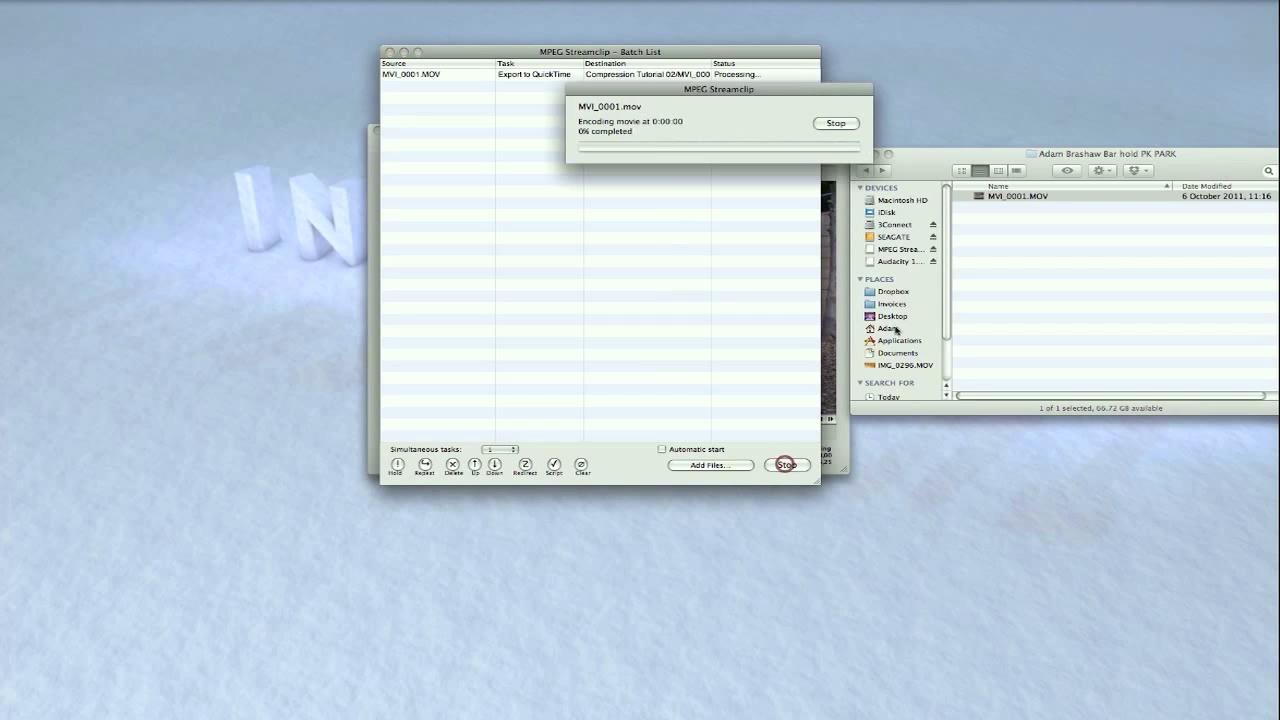
pyautogui.moveTo(745, 90); pyautogui.dragTo(745, 123)
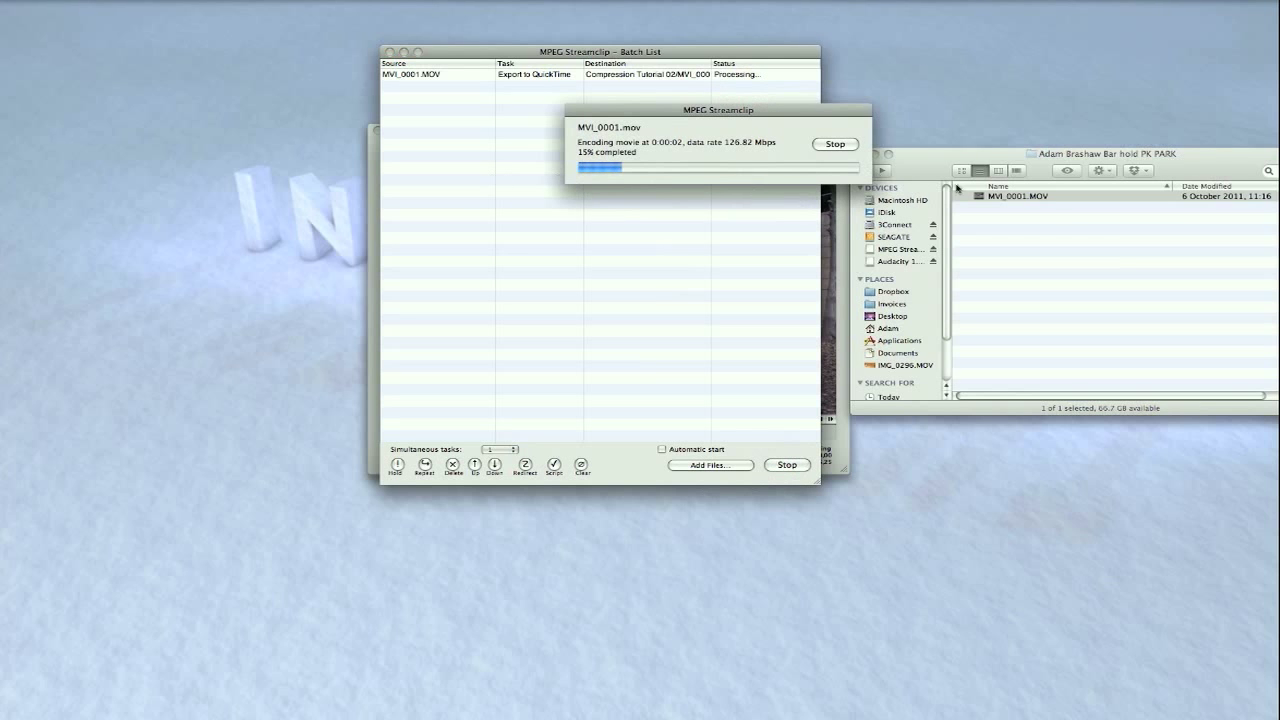
pyautogui.click(834, 145)
pyautogui.moveTo(647, 52); pyautogui.dragTo(678, 137)
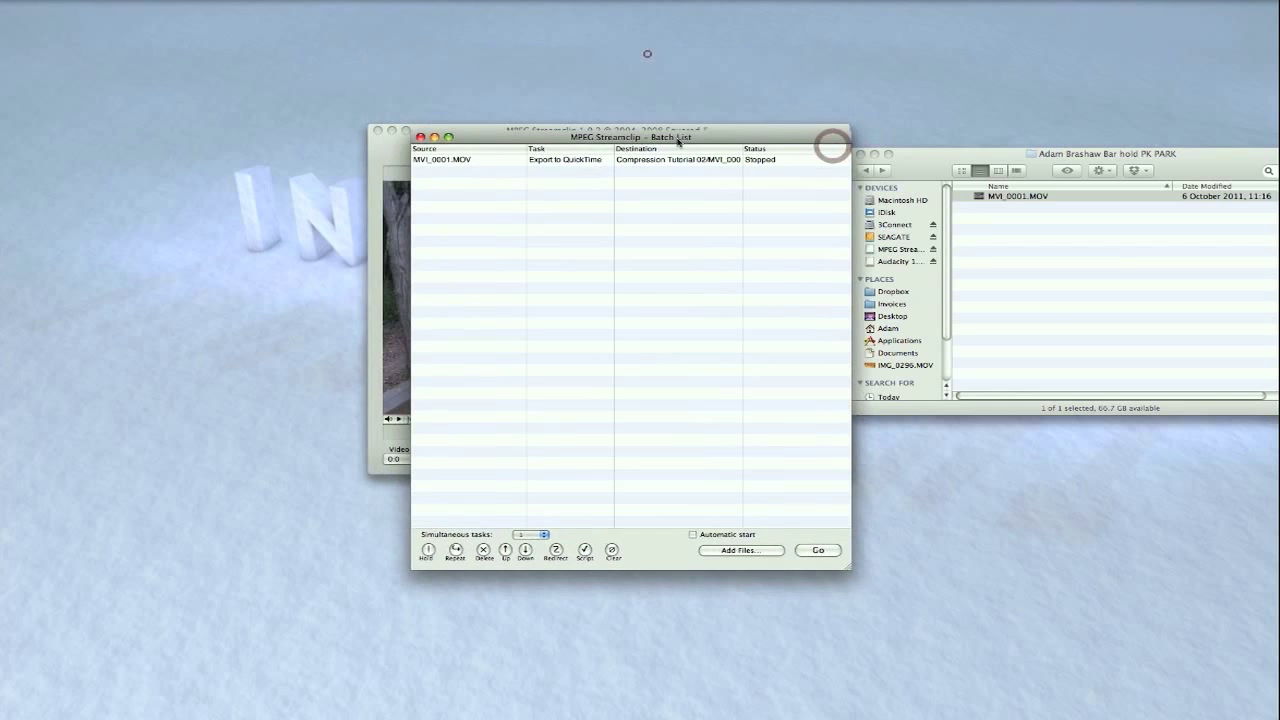
pyautogui.moveTo(527, 137); pyautogui.dragTo(524, 113)
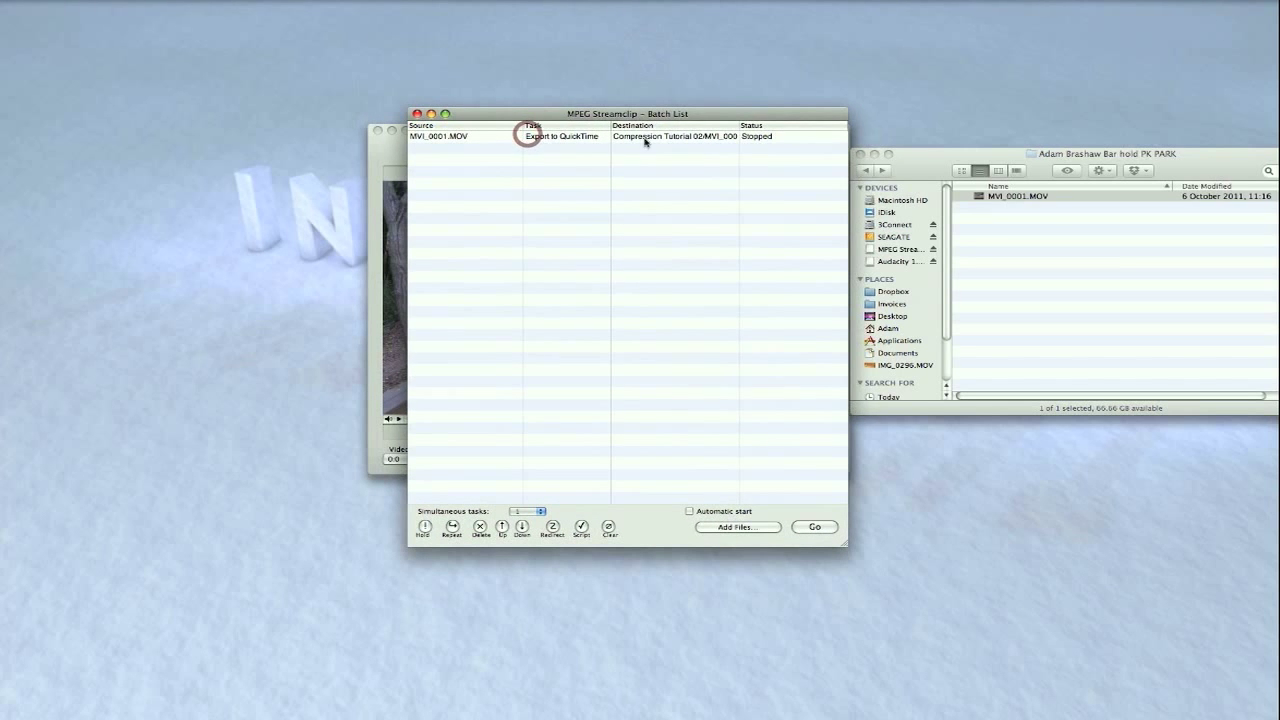
pyautogui.click(920, 160)
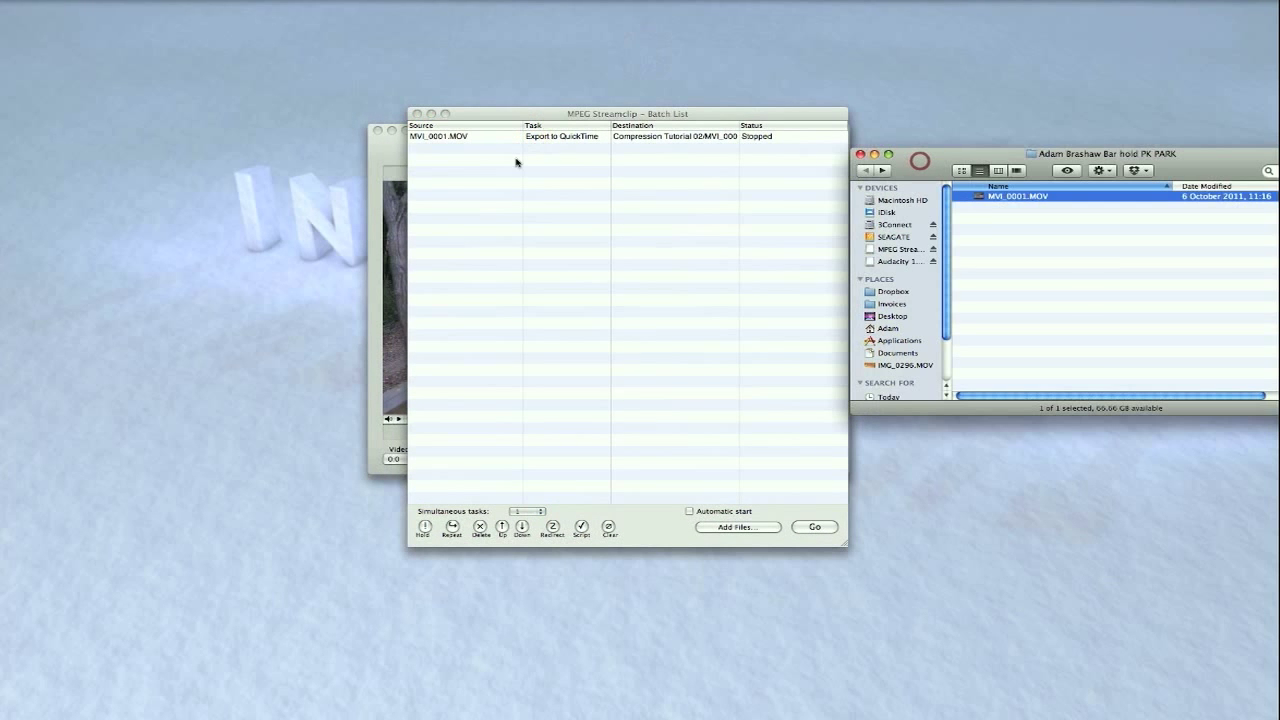
# Switch to Final Cut Pro and import Bar hold shot.mov via the Browser's Import > Files.
pyautogui.moveTo(10, 130)
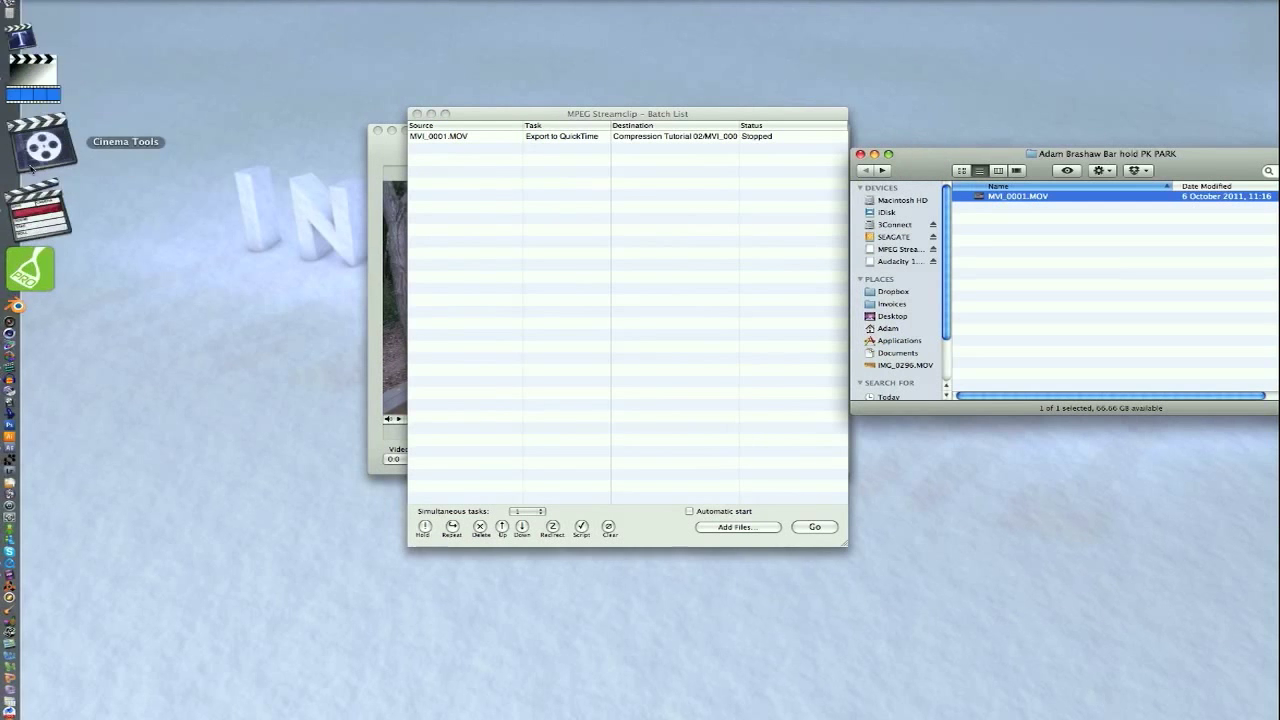
pyautogui.click(35, 178)
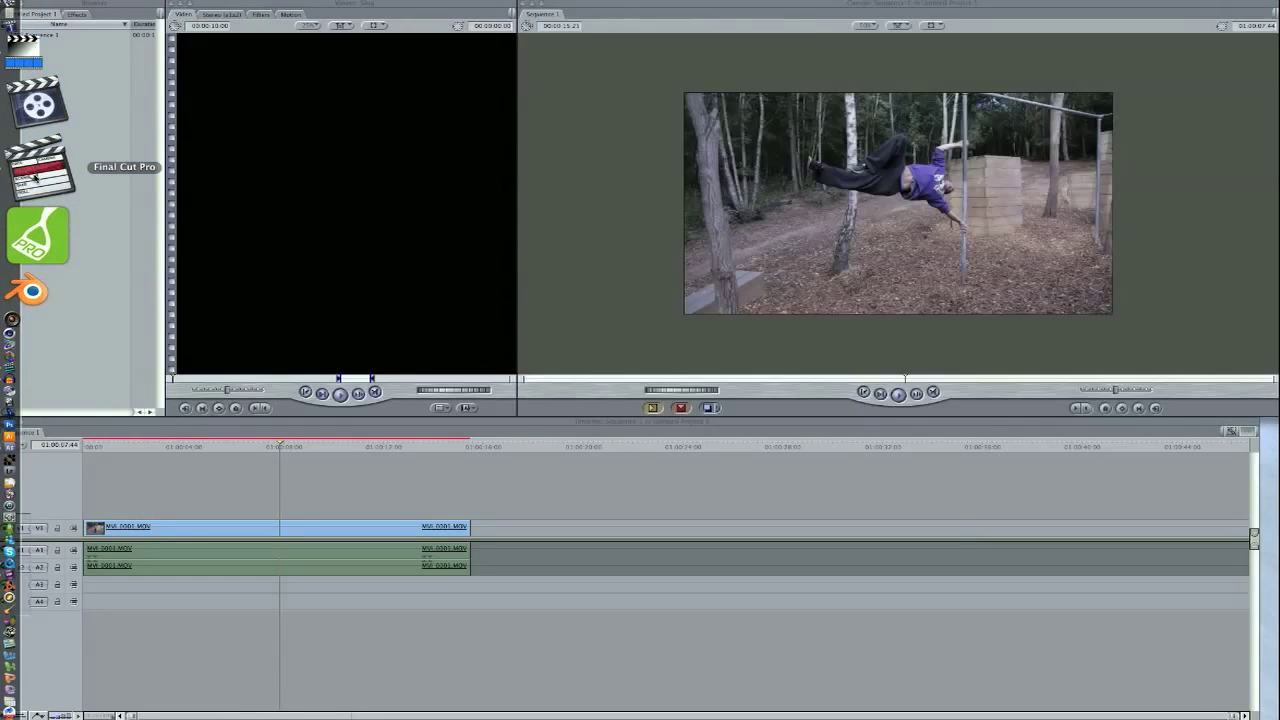
pyautogui.rightClick(80, 90)
pyautogui.moveTo(185, 96)
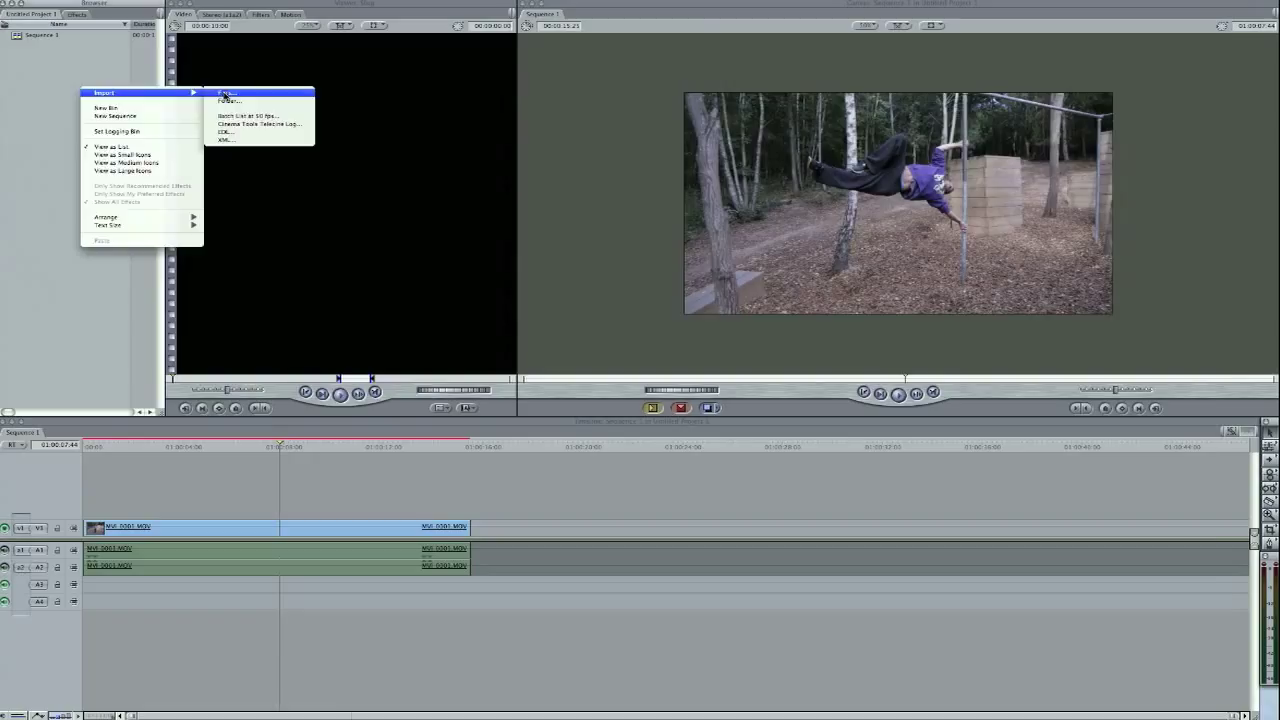
pyautogui.click(224, 93)
pyautogui.click(240, 80)
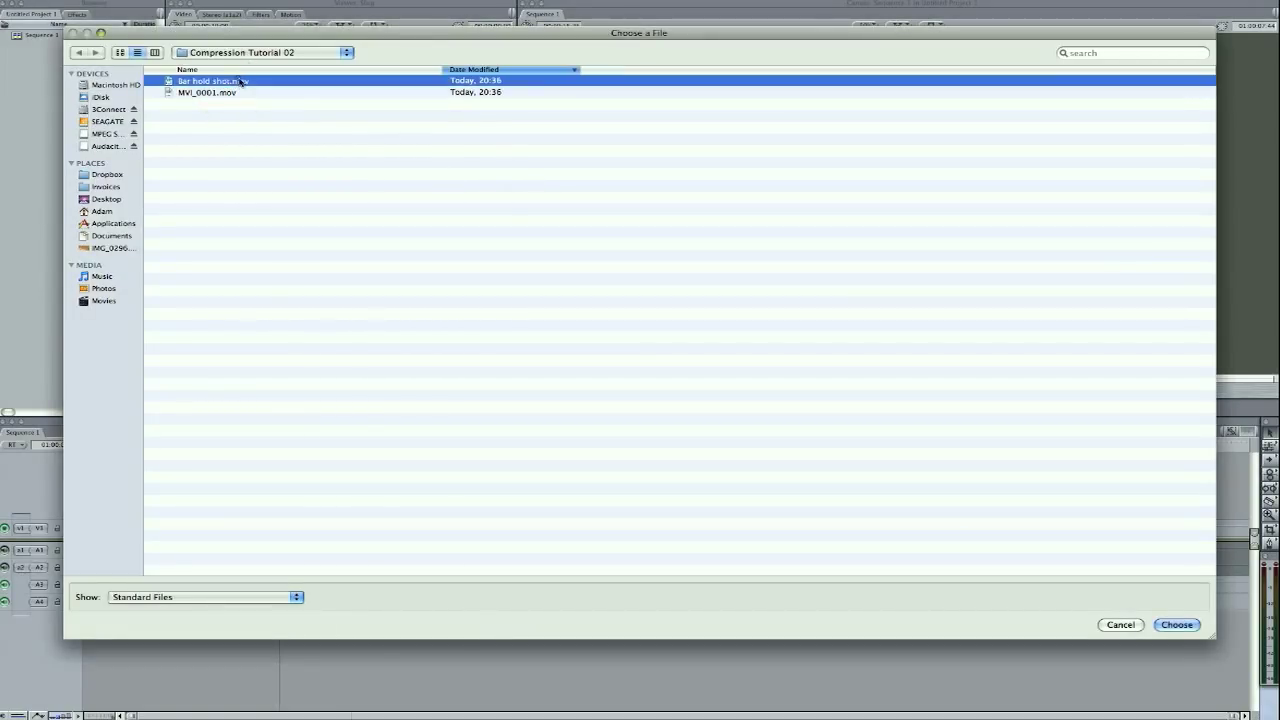
pyautogui.click(1172, 626)
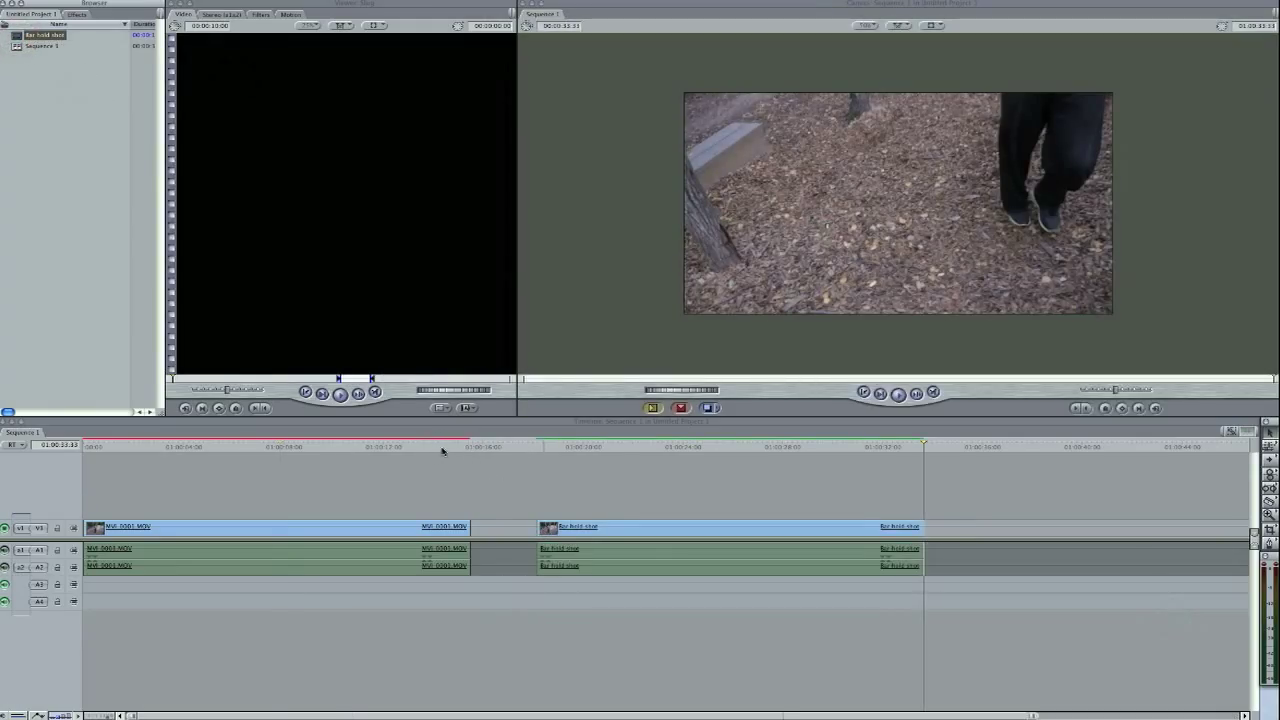
# Scrub and play through the Bar hold shot clip following MVI_0001.MOV on the timeline.
pyautogui.click(580, 447)
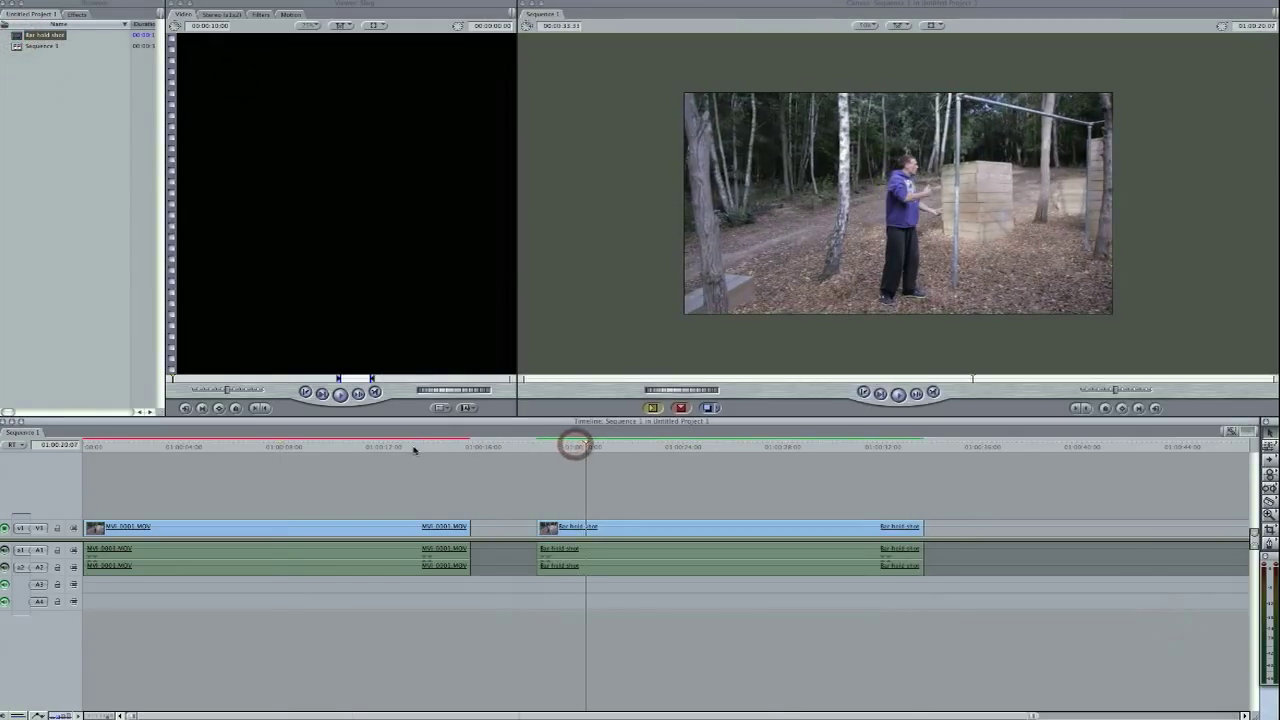
pyautogui.moveTo(584, 445)
pyautogui.mouseDown()
pyautogui.moveTo(609, 437)
pyautogui.moveTo(584, 443)
pyautogui.moveTo(591, 456)
pyautogui.mouseUp()
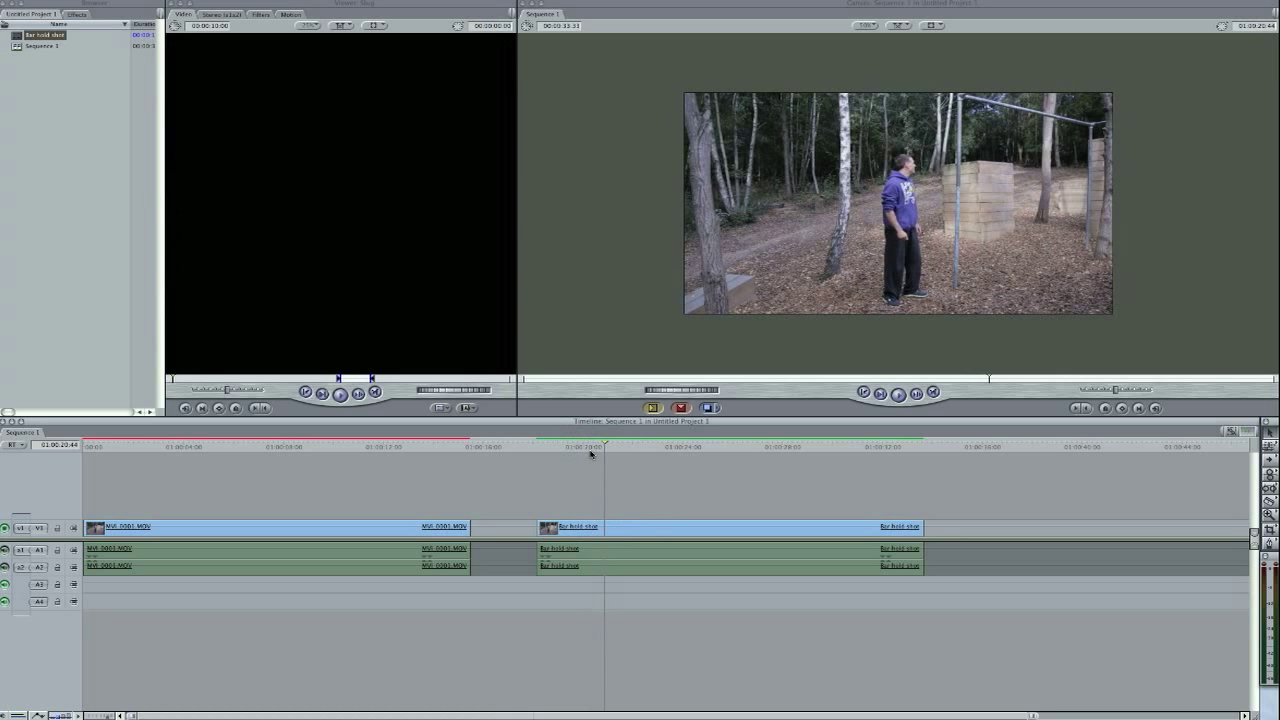
pyautogui.click(584, 446)
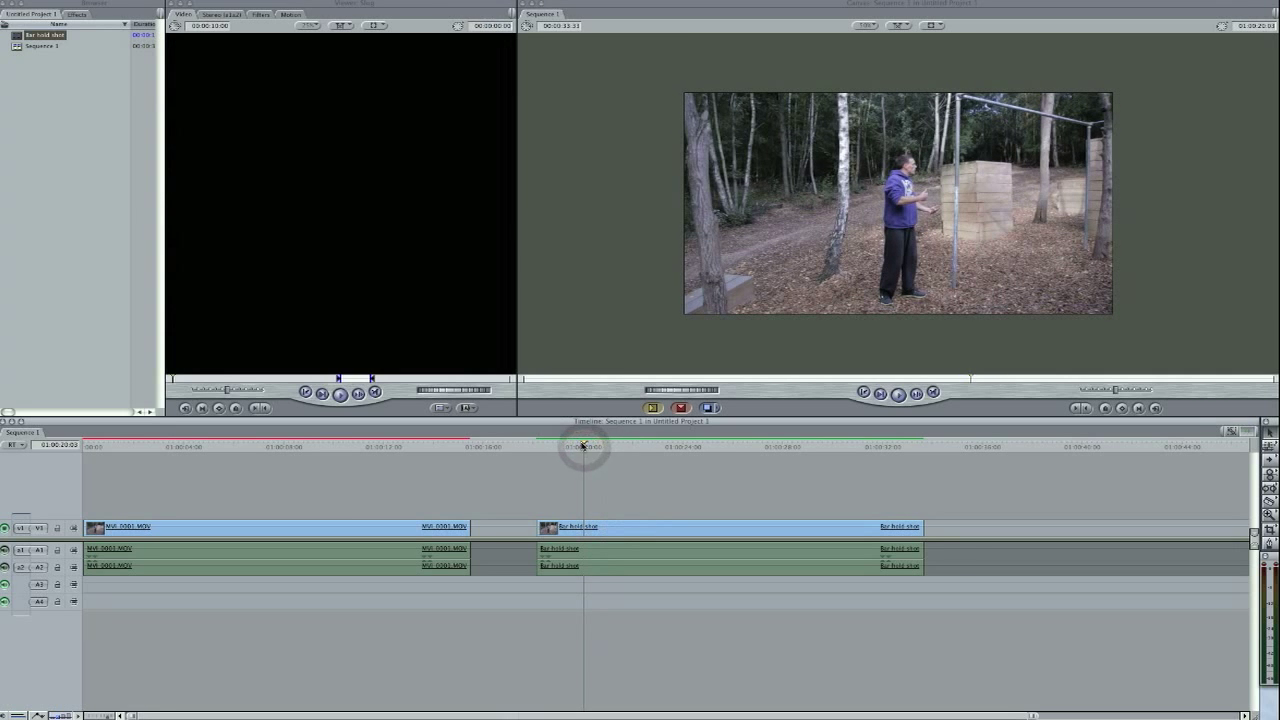
pyautogui.press('space')
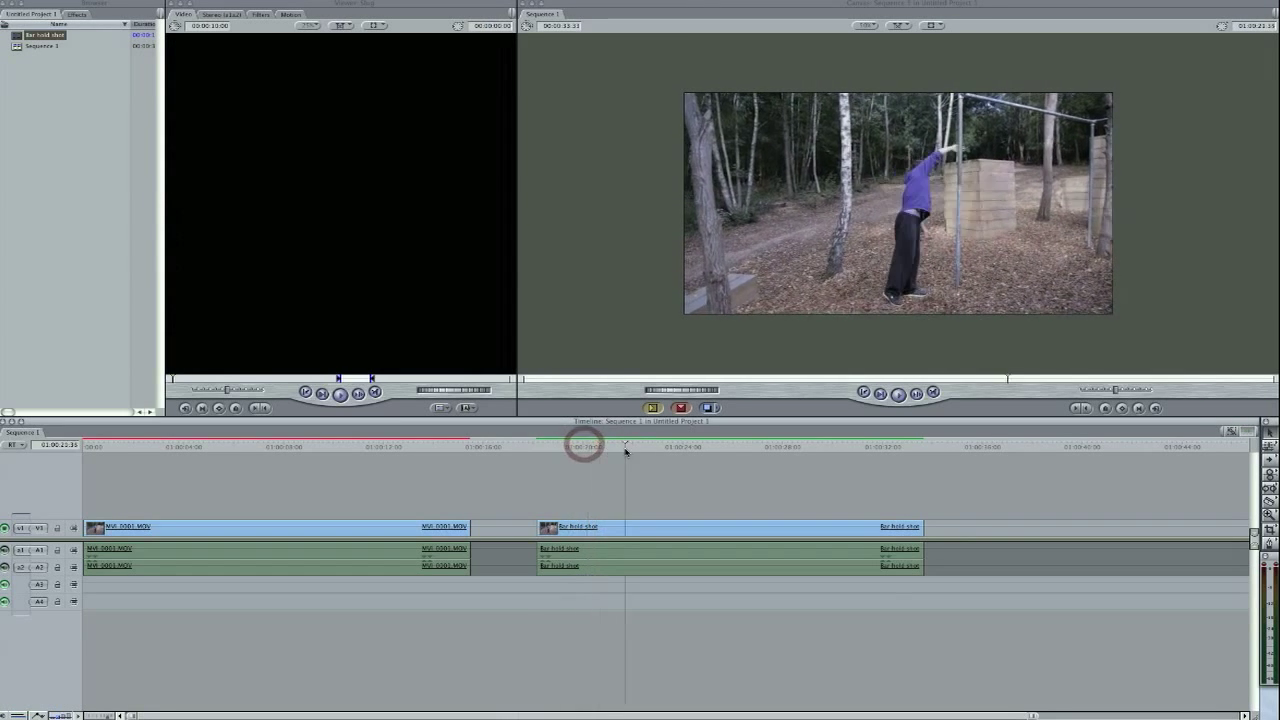
pyautogui.moveTo(571, 446); pyautogui.dragTo(591, 450)
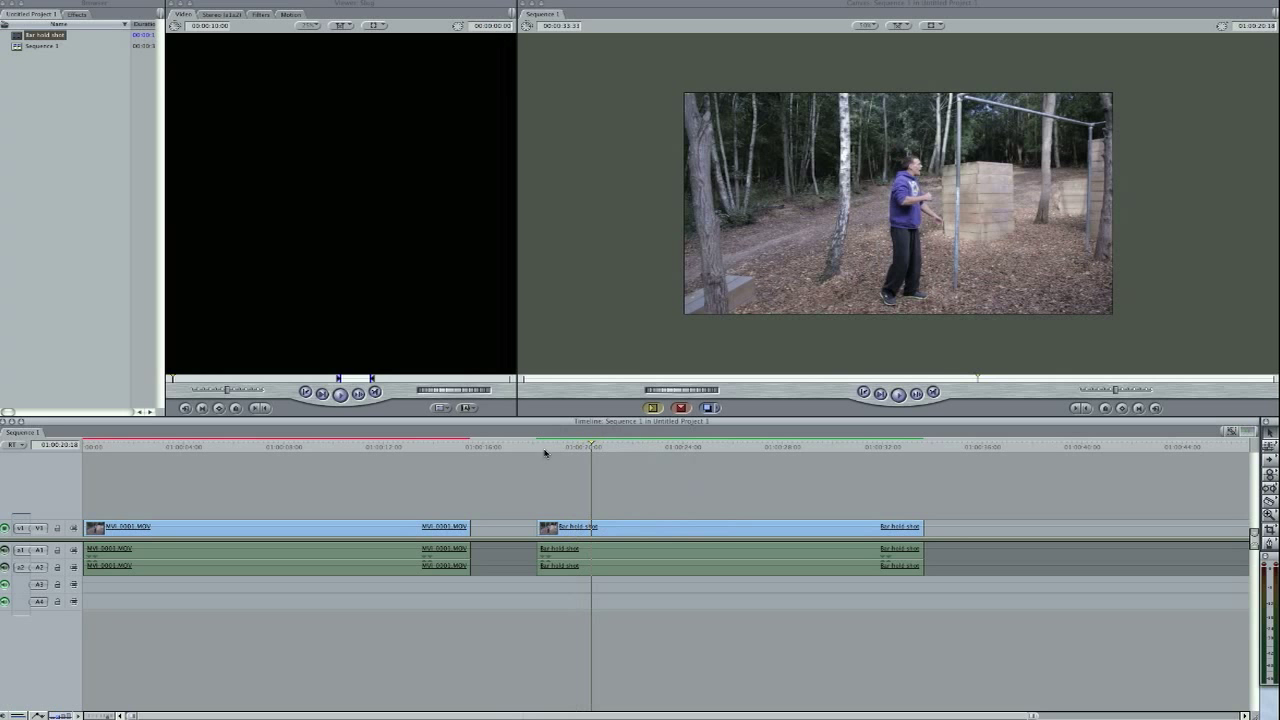
pyautogui.moveTo(547, 447); pyautogui.dragTo(591, 447)
pyautogui.press('space')
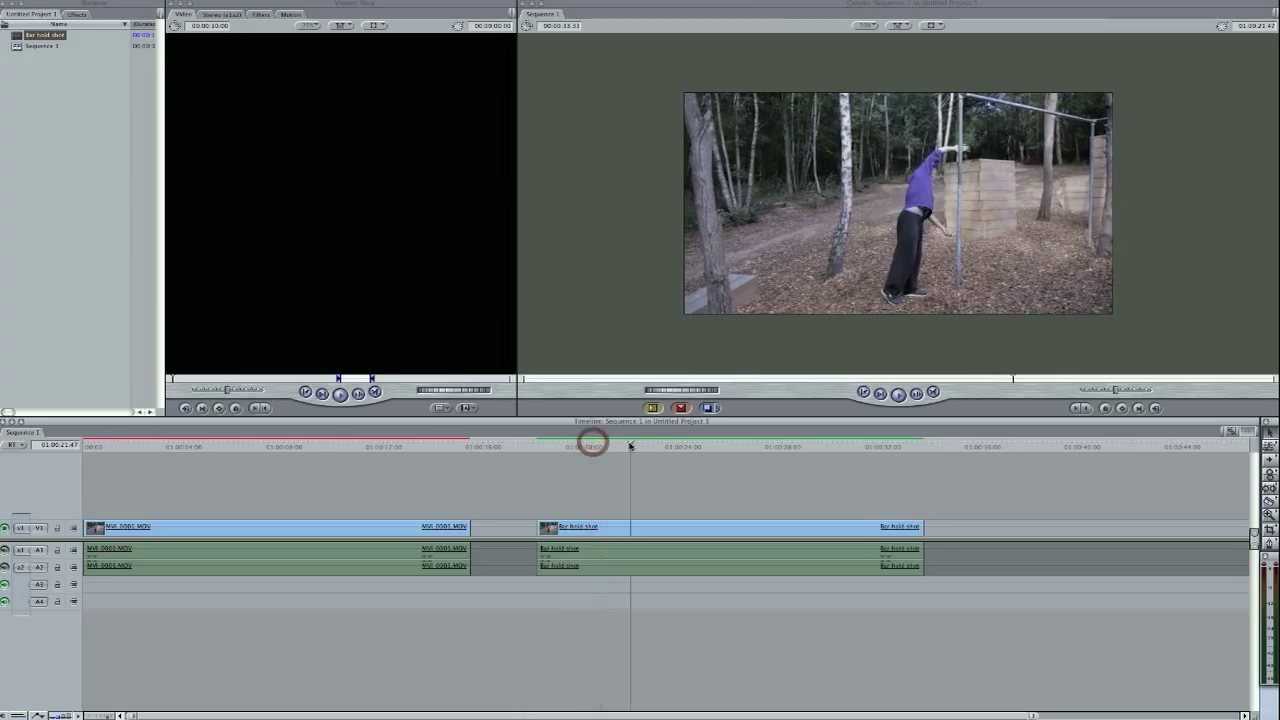
pyautogui.click(666, 447)
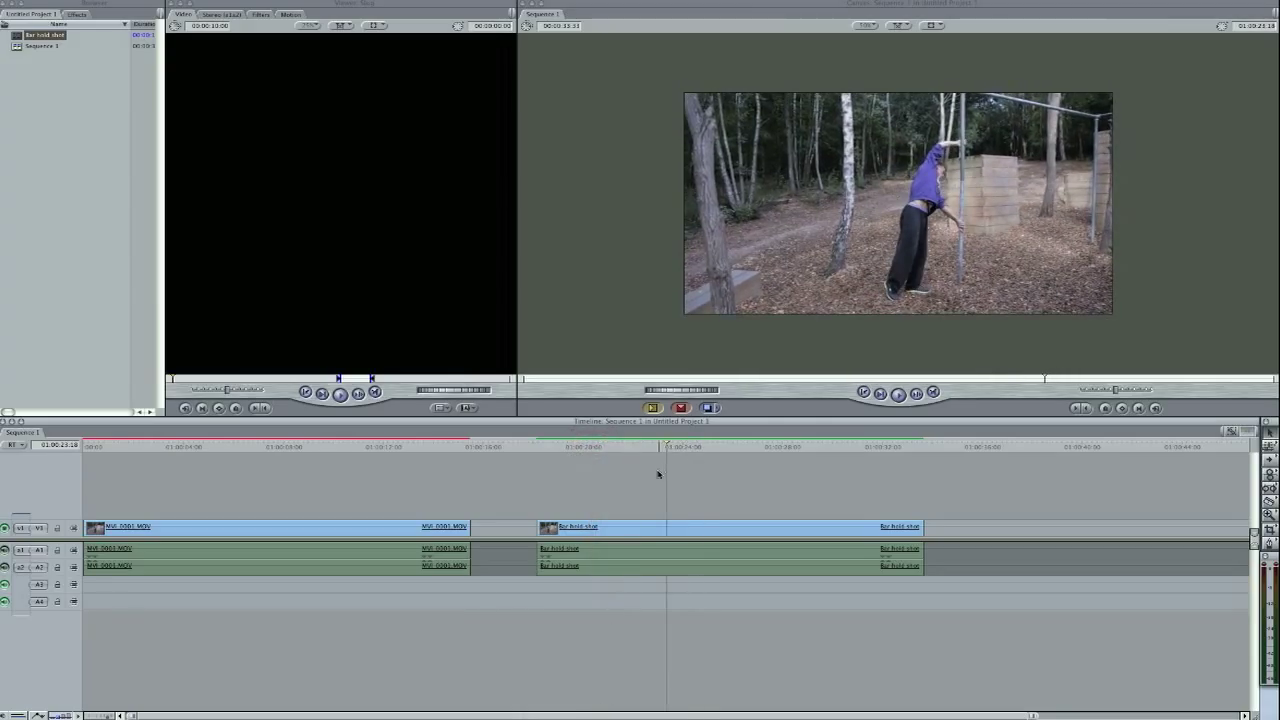
pyautogui.click(576, 447)
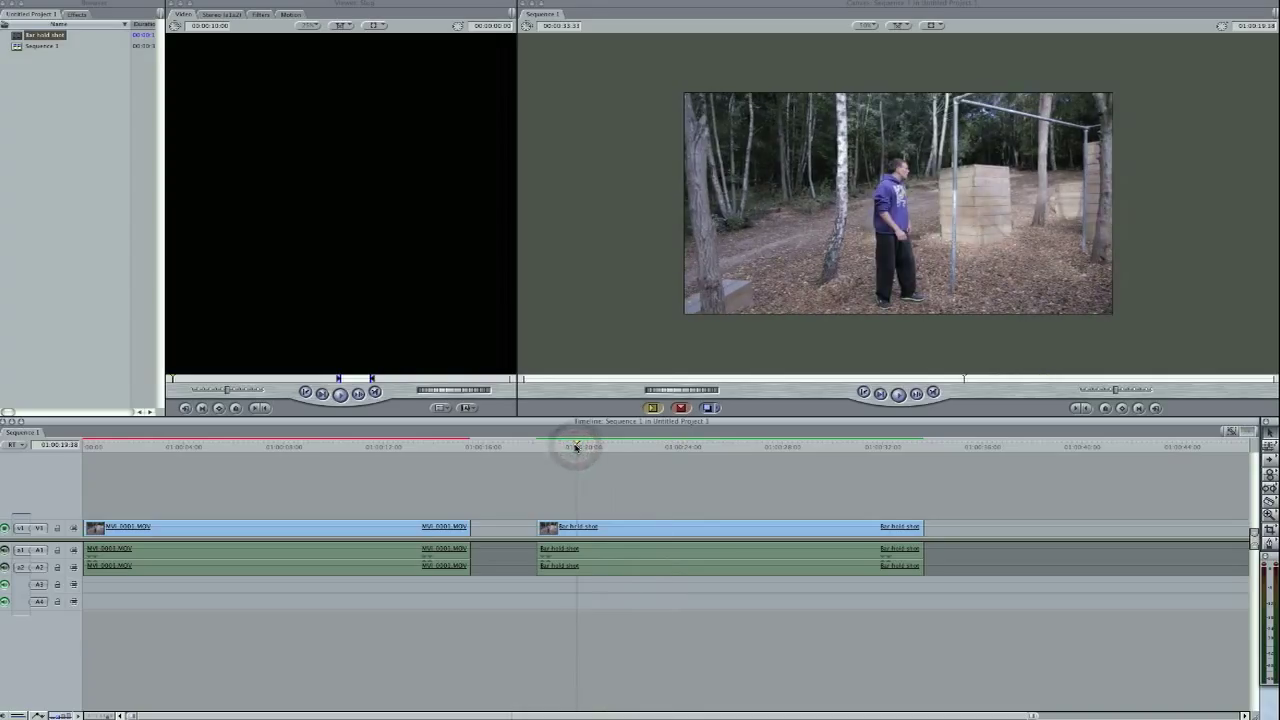